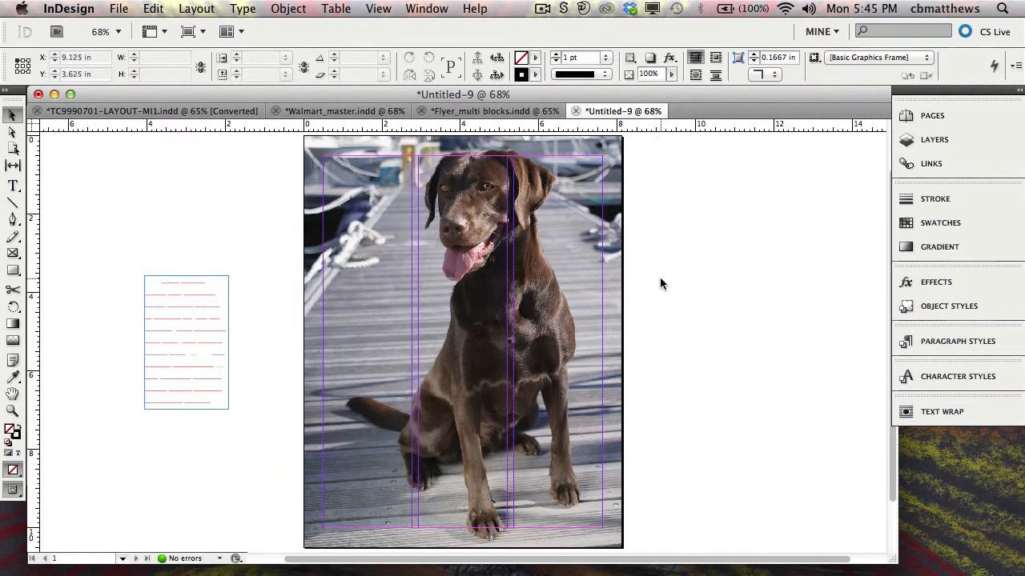
- Add a horizontal ruler guide at Y 2.375 in and a vertical guide about 1.6 in from the page's left edge
left_click(660, 283)
left_click_drag(253, 130, 251, 230)
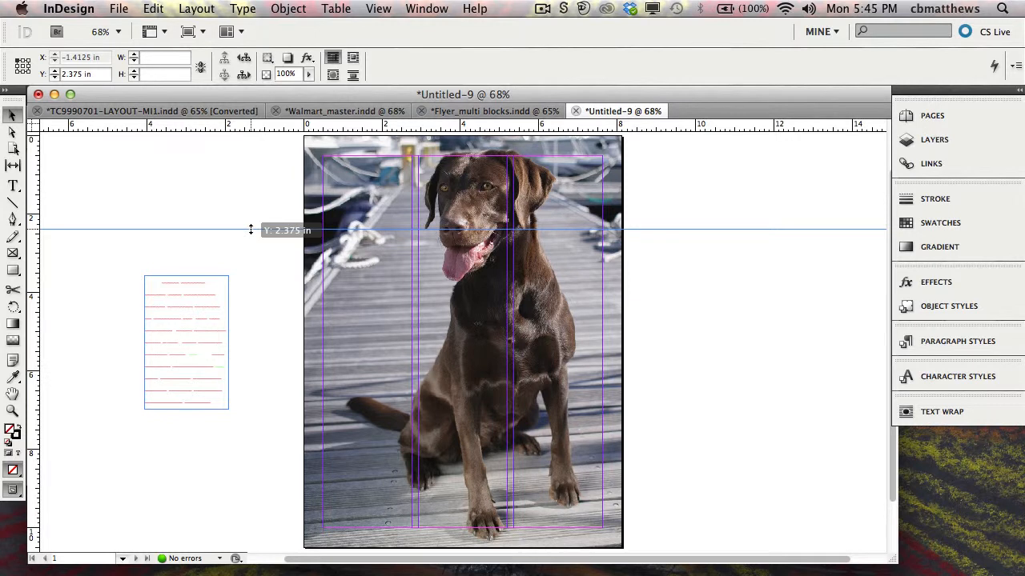
left_click_drag(251, 229, 251, 230)
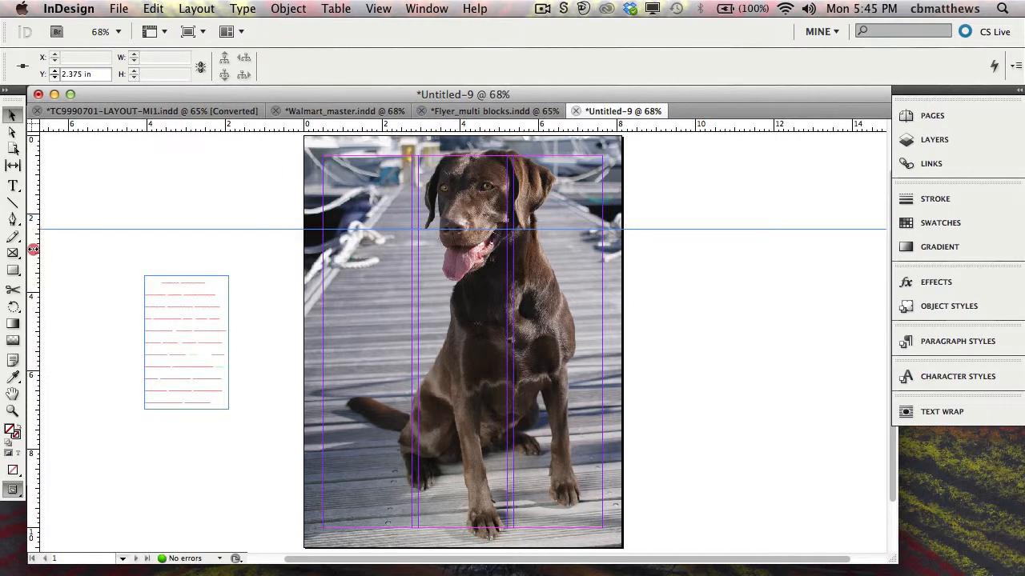
left_click_drag(33, 249, 368, 266)
left_click(258, 199)
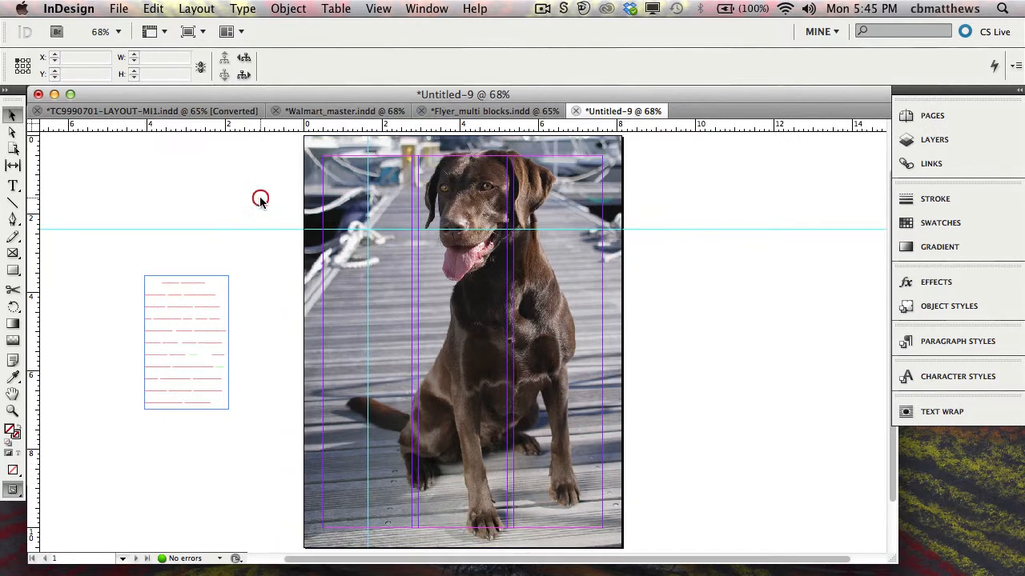
- Move the vertical guide to X 1.1125 in
left_click(368, 287)
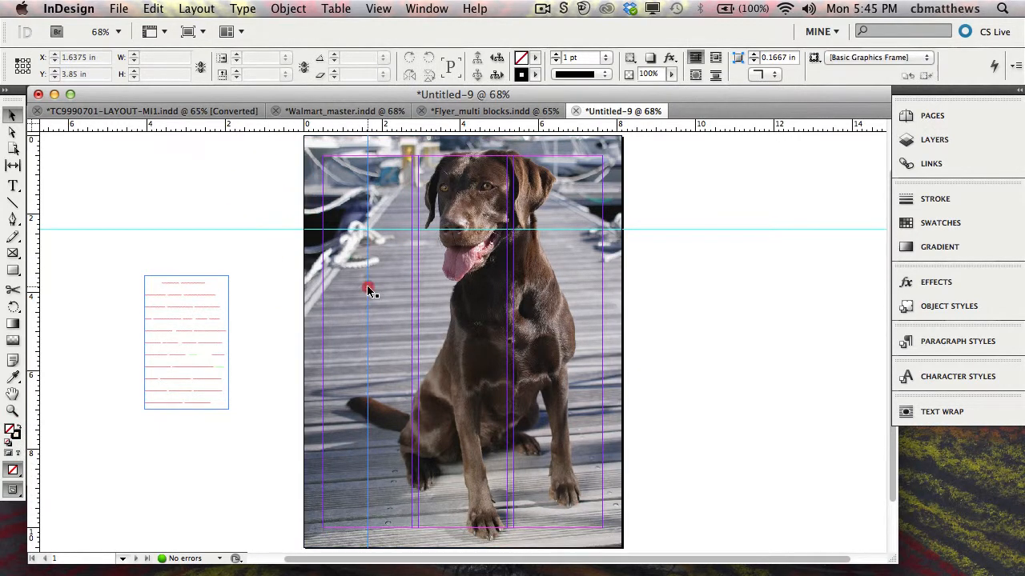
left_click_drag(368, 290, 346, 290)
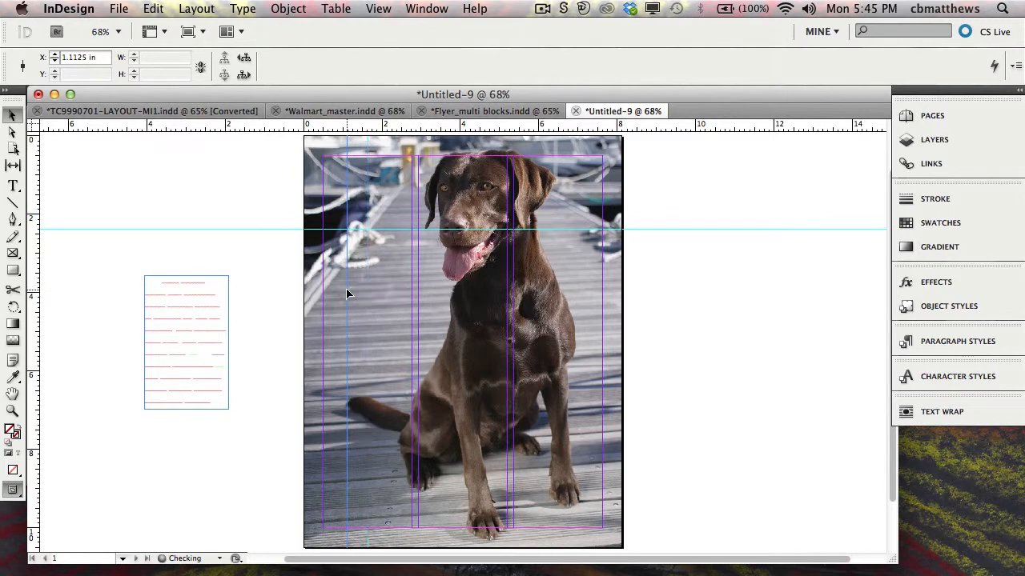
left_click(679, 341)
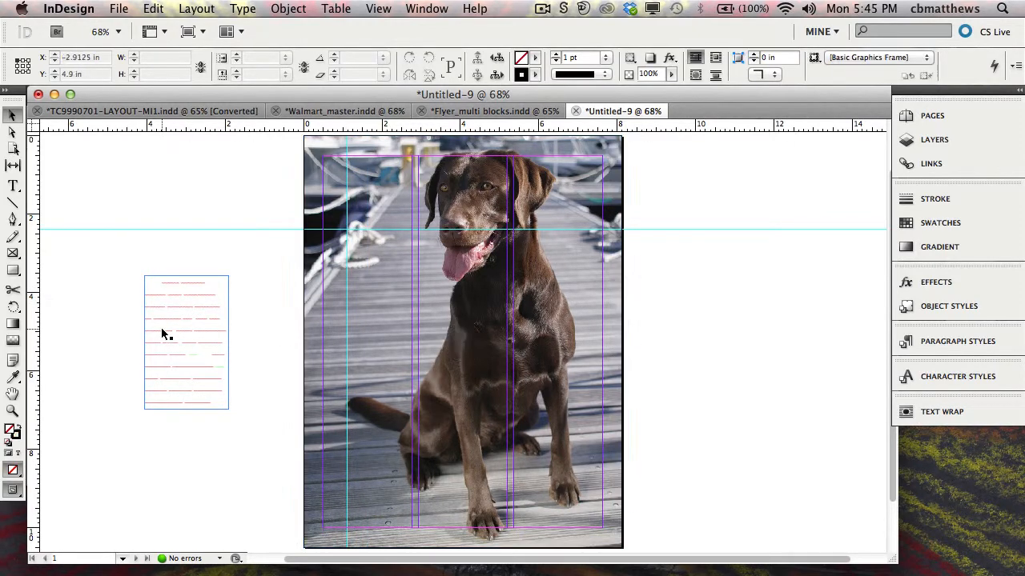
- Shift the text frame on the pasteboard slightly closer to the page and turn off Snap to Guides
left_click_drag(182, 332, 215, 337)
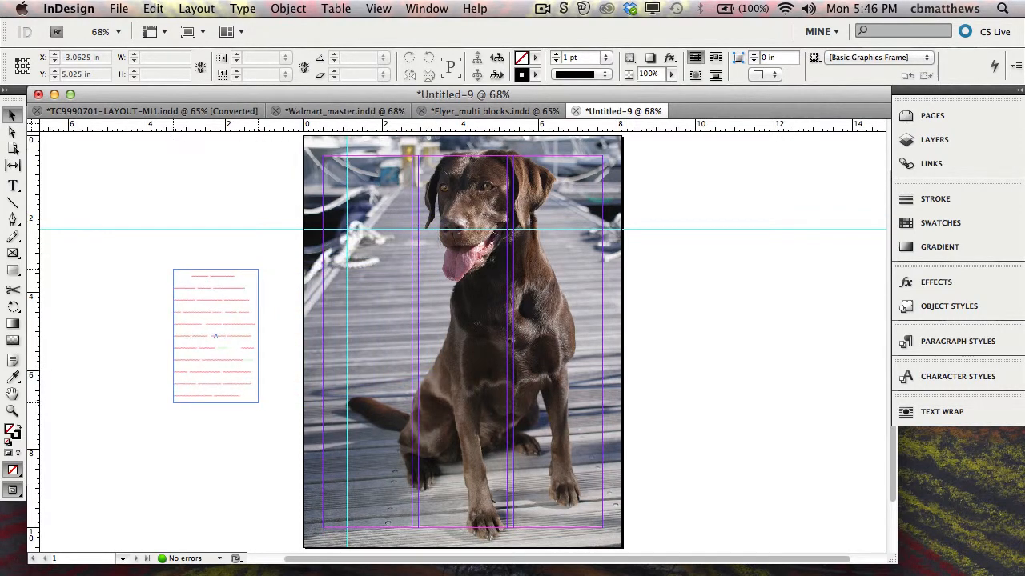
left_click(376, 8)
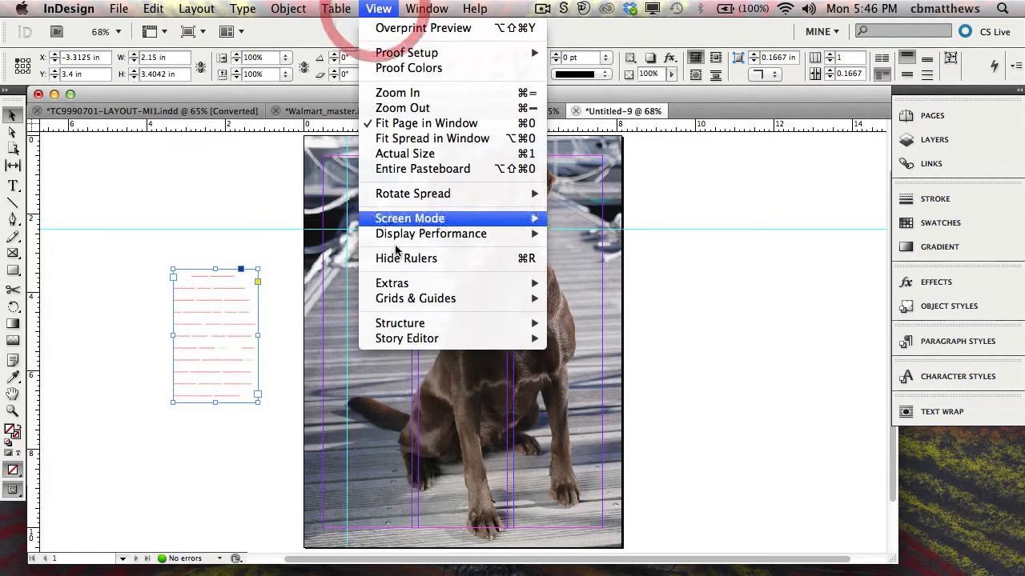
mouse_move(406, 298)
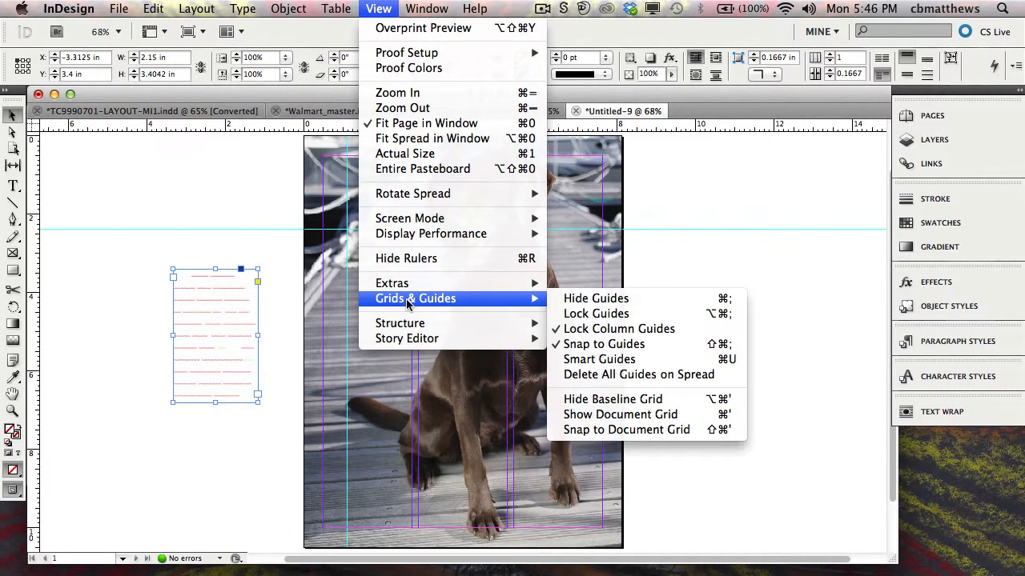
left_click(606, 345)
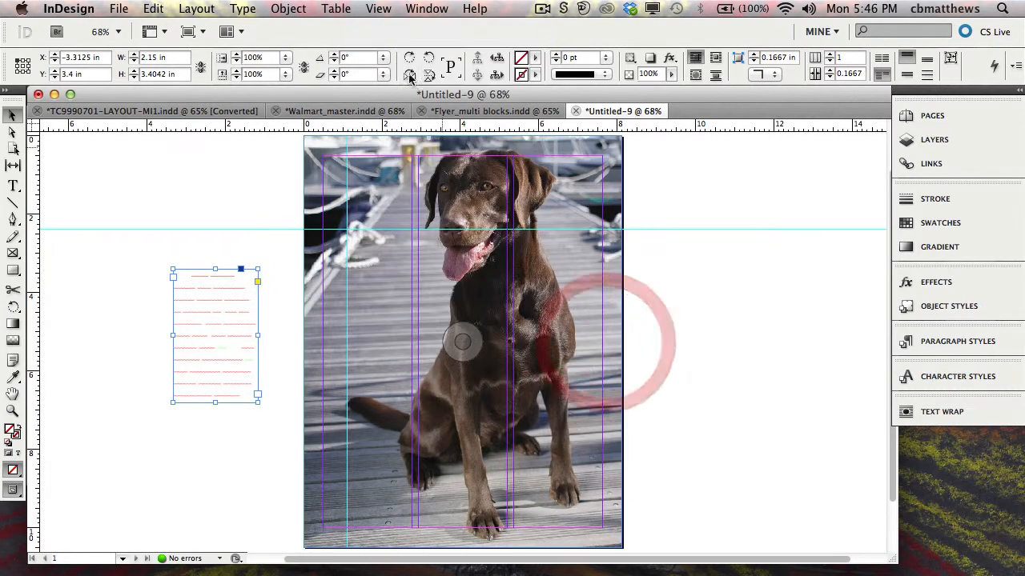
- Lock the guides and try to select the horizontal guide on the pasteboard
left_click(378, 9)
mouse_move(416, 298)
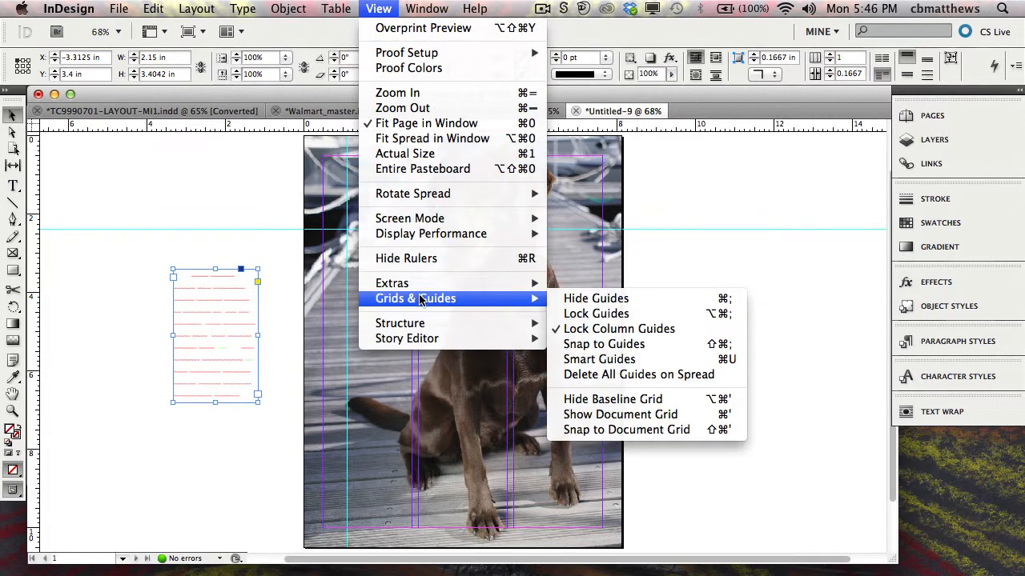
left_click(608, 315)
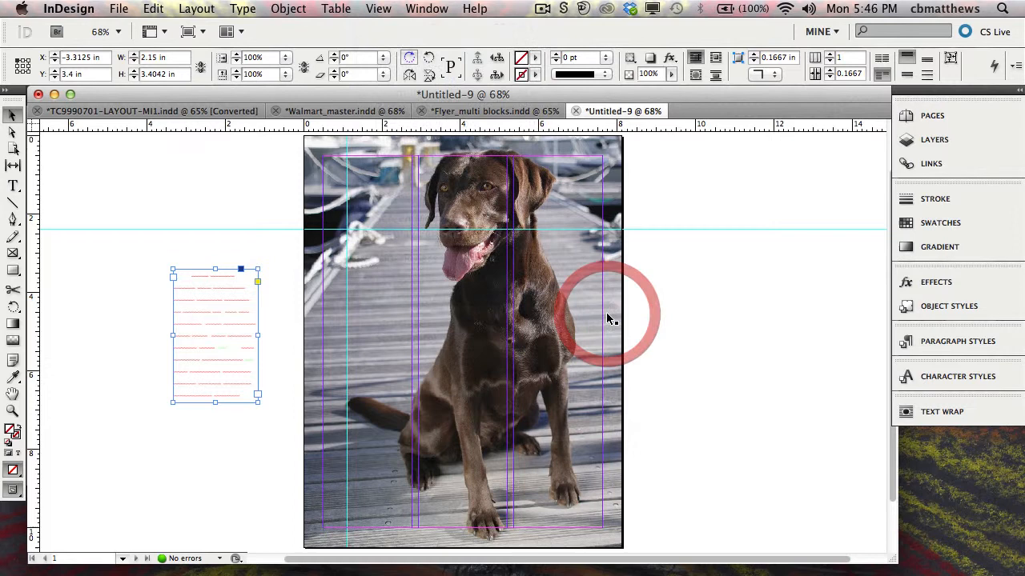
left_click(254, 204)
left_click(266, 188)
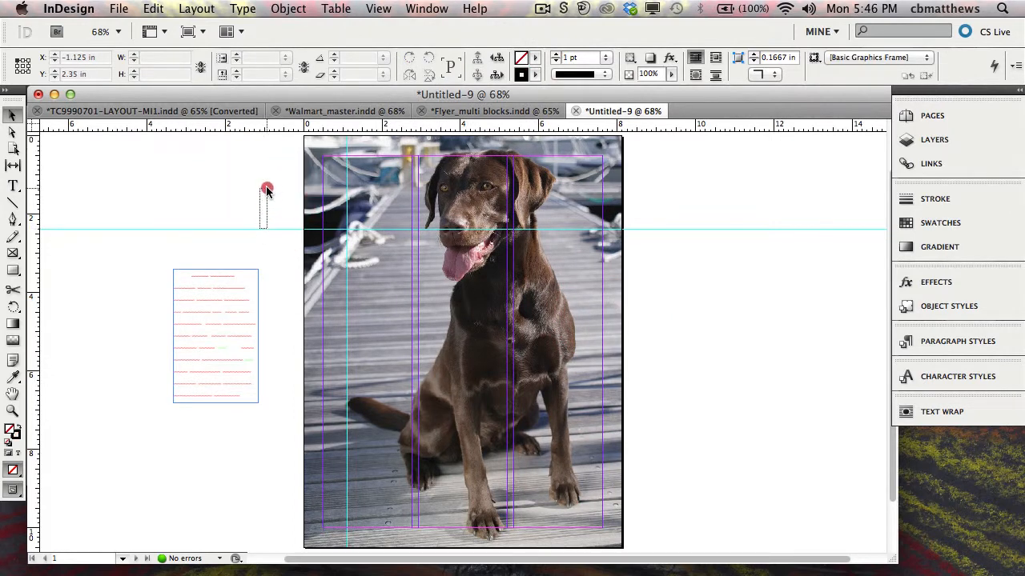
left_click(223, 231)
- Place the text frame with its top-left corner at the guide intersection, and briefly preview the page without guides and frame edges
left_click_drag(203, 320, 390, 290)
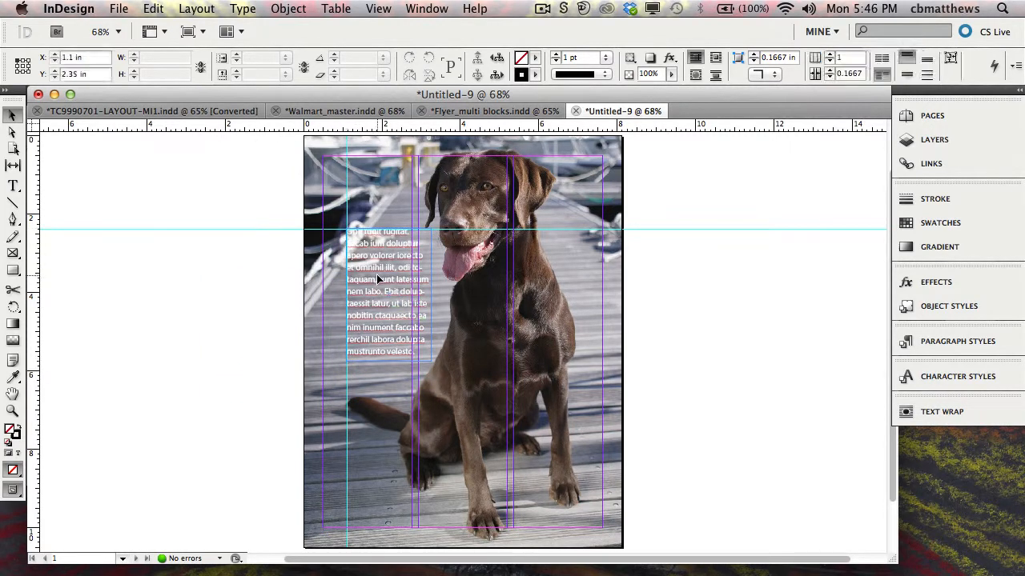
left_click(223, 309)
key("w")
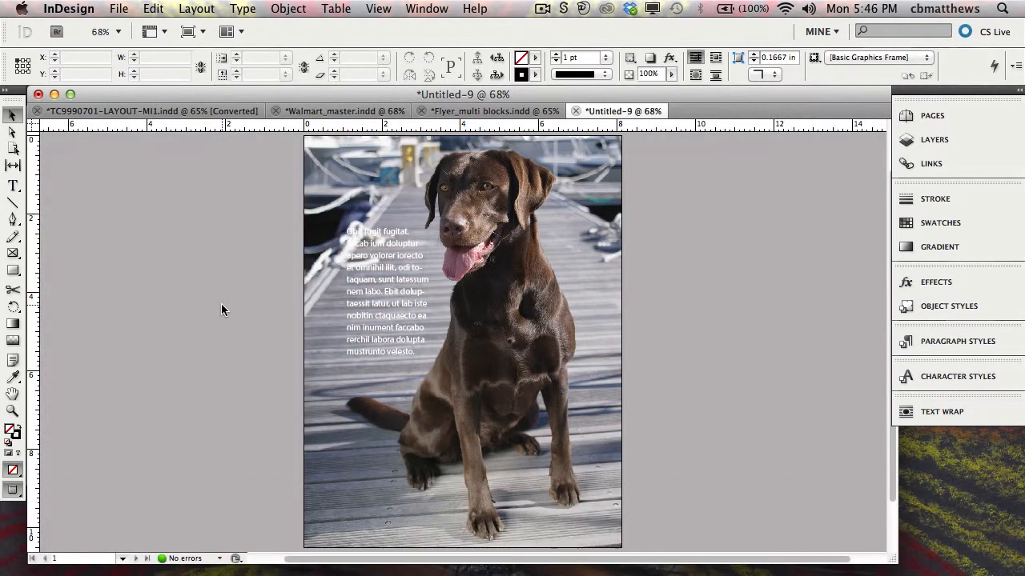
key("w")
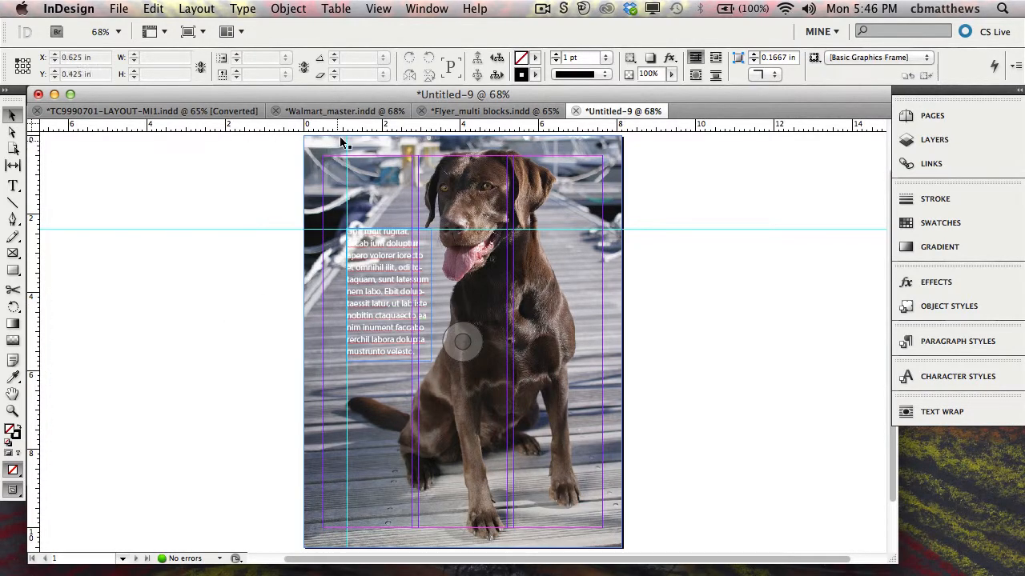
- In Flyer_multi blocks.indd, set up page guides for 7 rows and 4 columns fitted to the margins
left_click(469, 111)
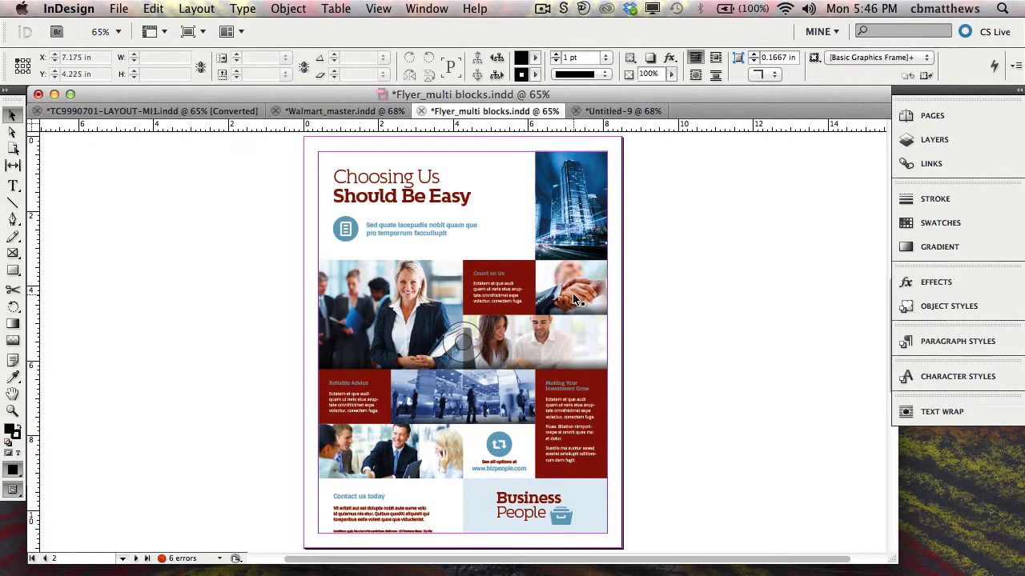
left_click(193, 10)
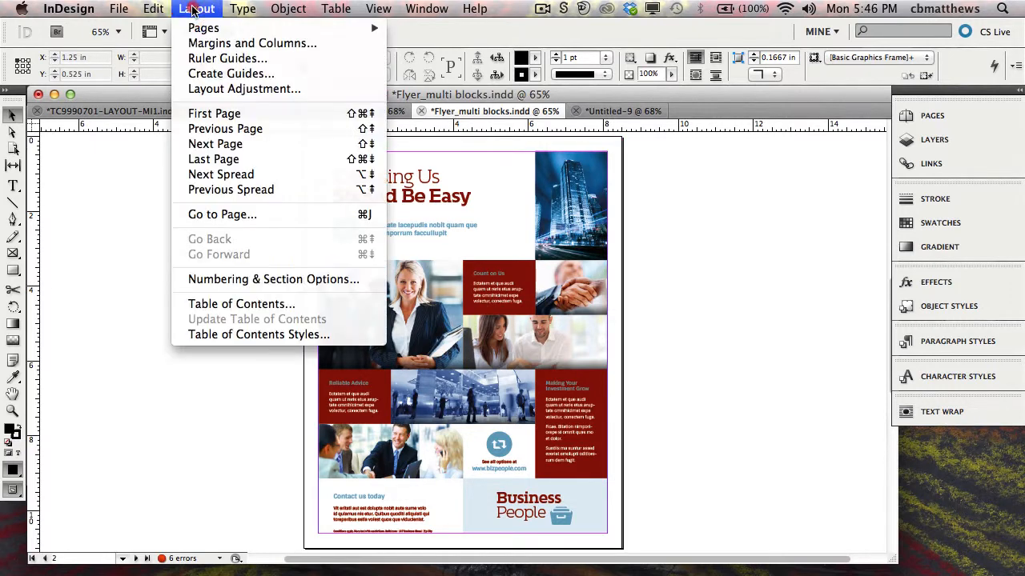
left_click(196, 74)
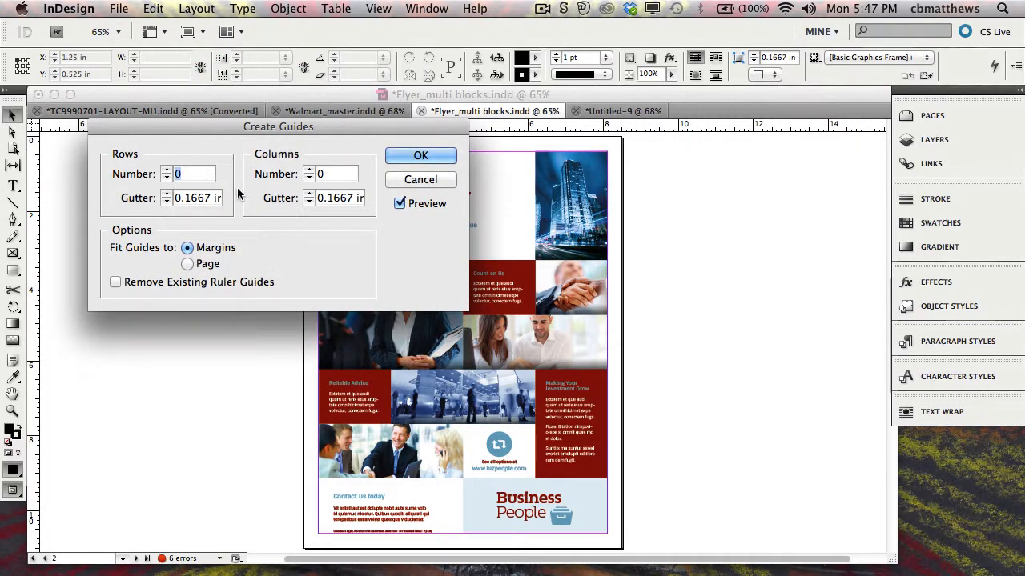
type("7")
key("Tab")
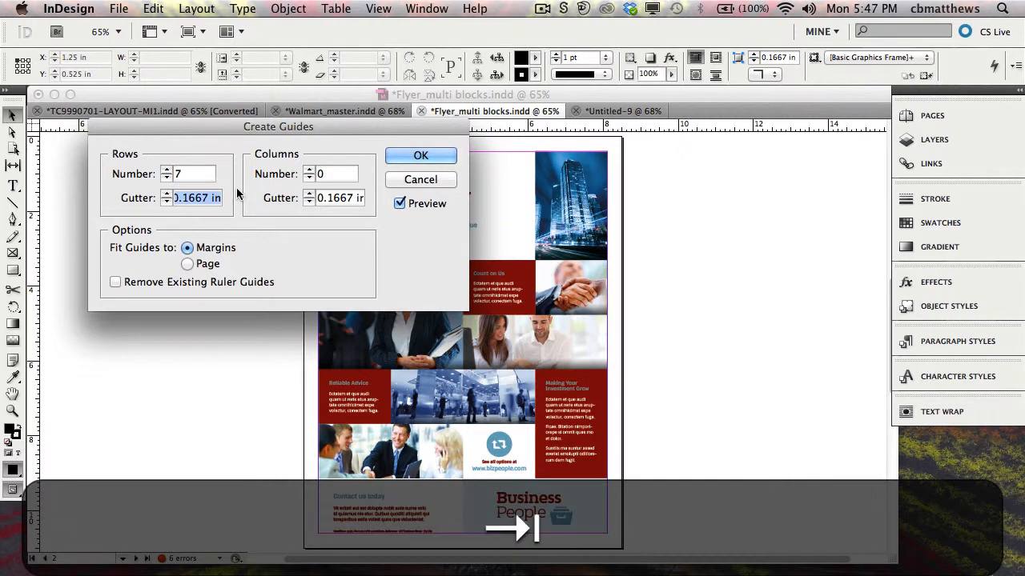
key("Tab")
type("4")
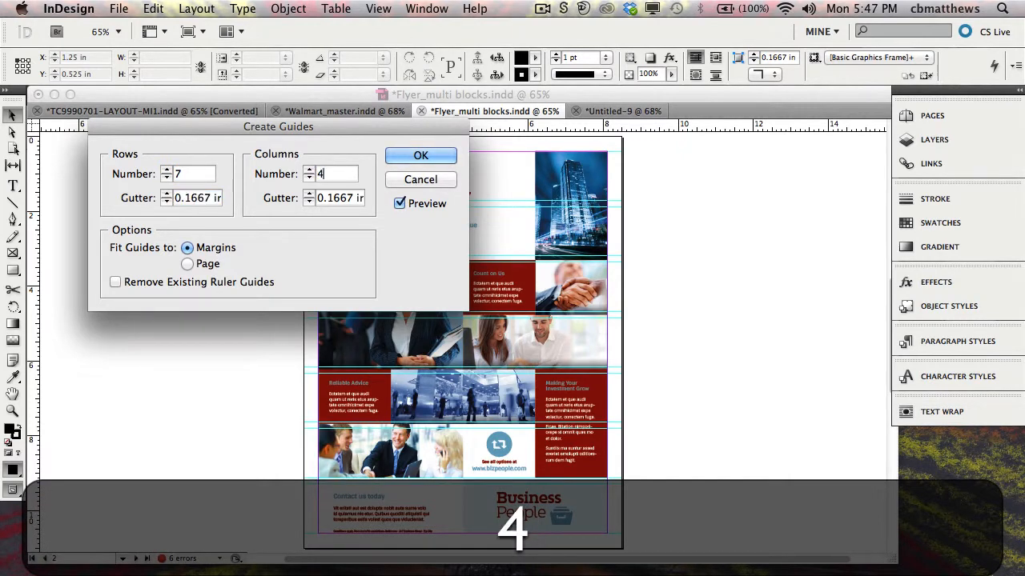
key("Tab")
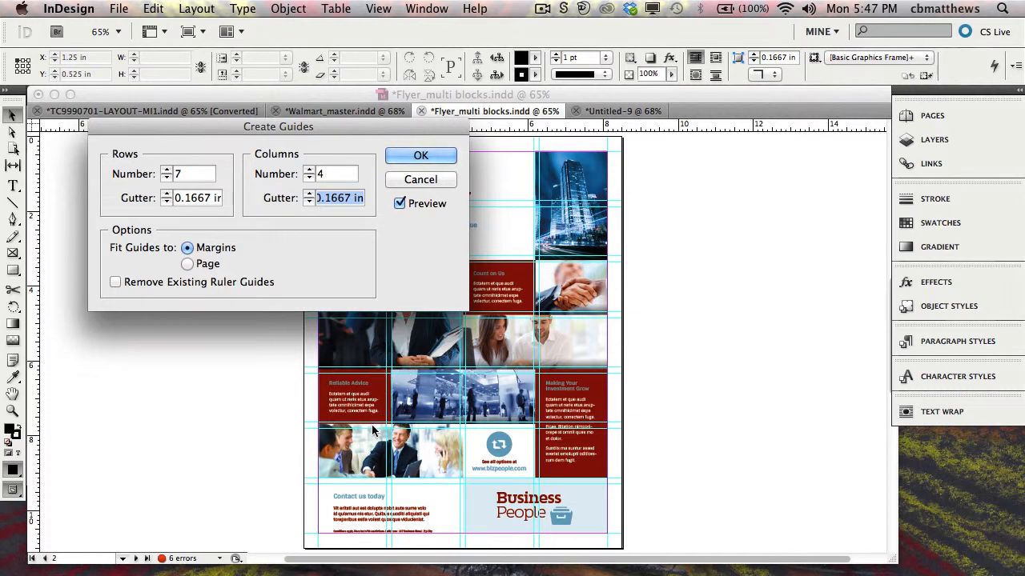
- Set the row and column gutters to 0 in and create the guides
left_click(192, 198)
triple_click(192, 198)
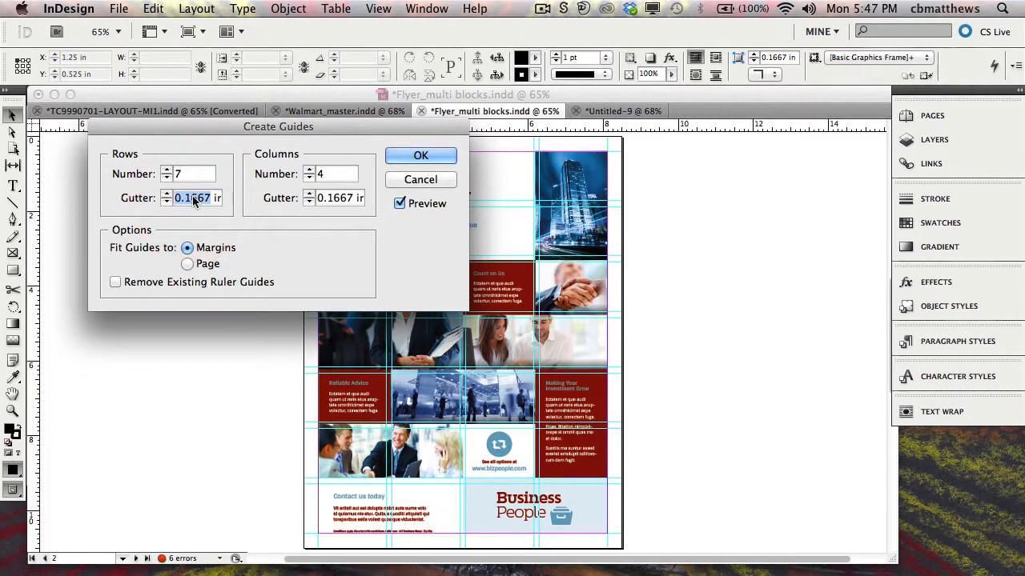
type("0")
key("Tab")
type("0")
key("Tab")
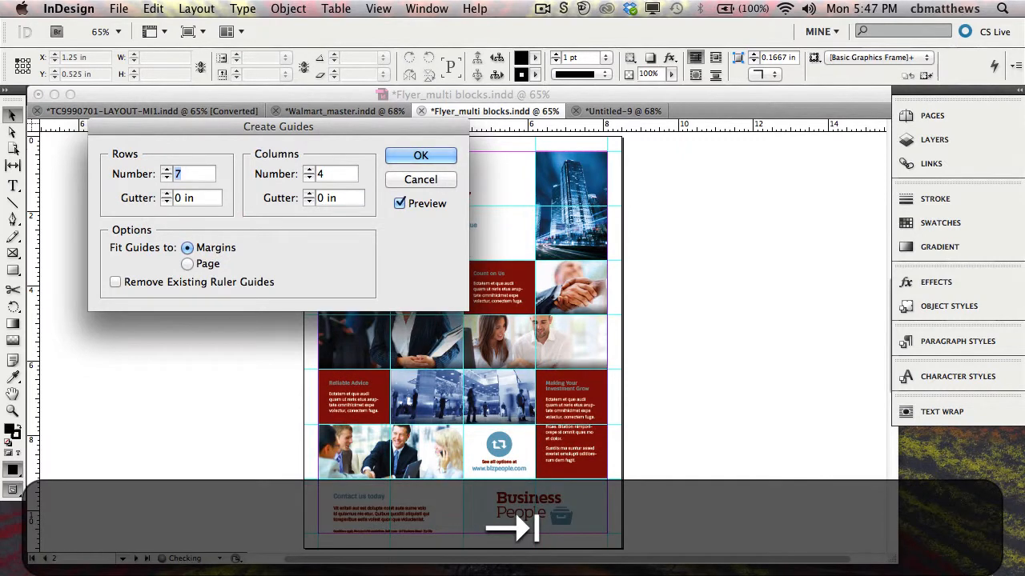
left_click(403, 160)
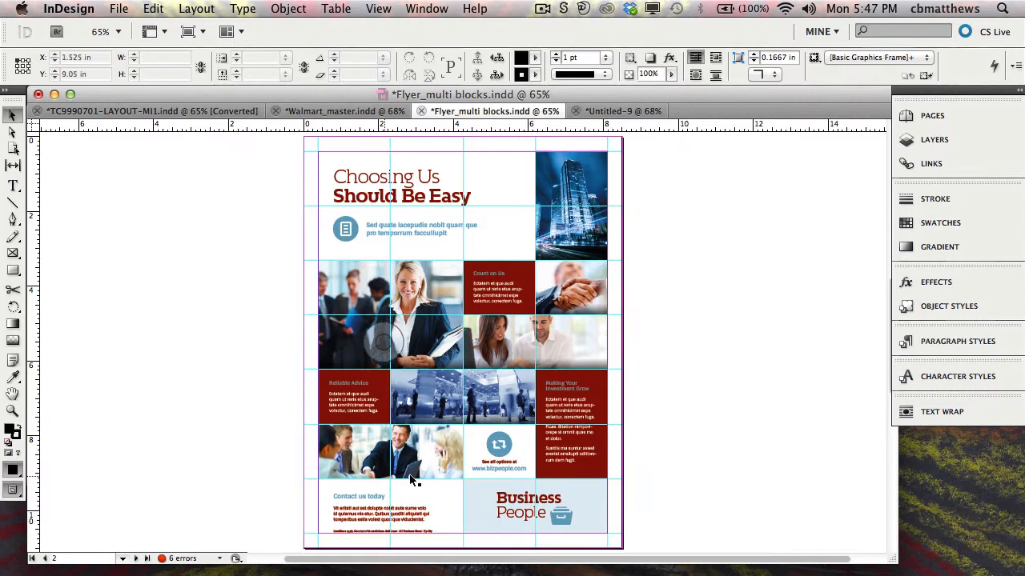
- In Walmart_master.indd, delete the second and third IAMS bags from the product row below the cat photo
left_click(338, 113)
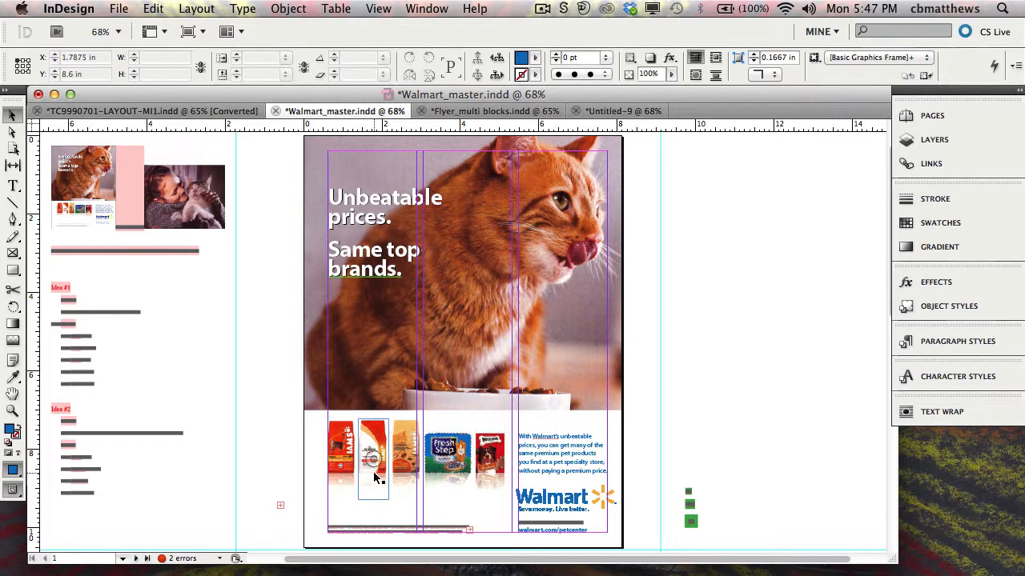
left_click(271, 467)
left_click(274, 446)
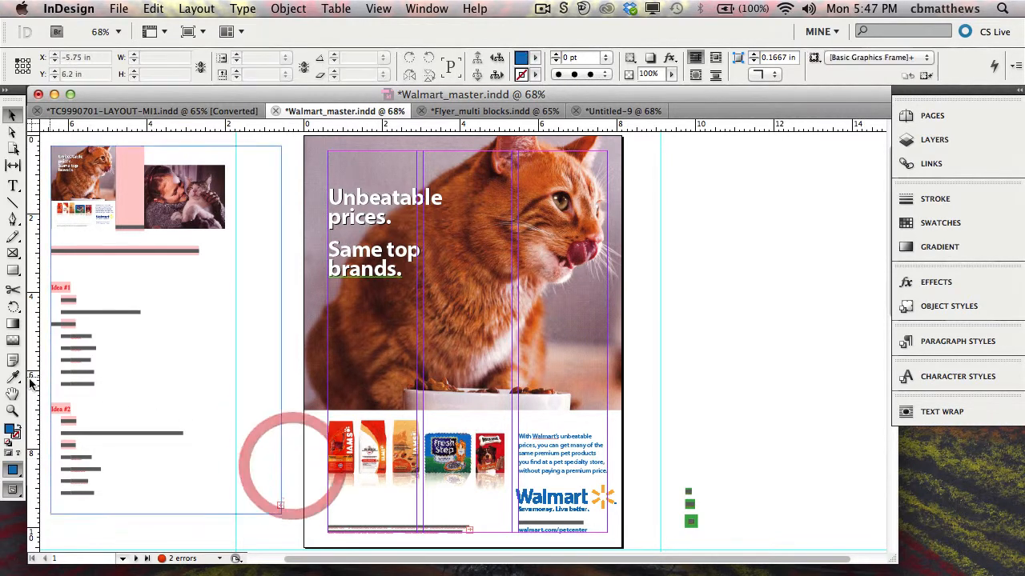
left_click(12, 411)
left_click_drag(305, 404, 475, 494)
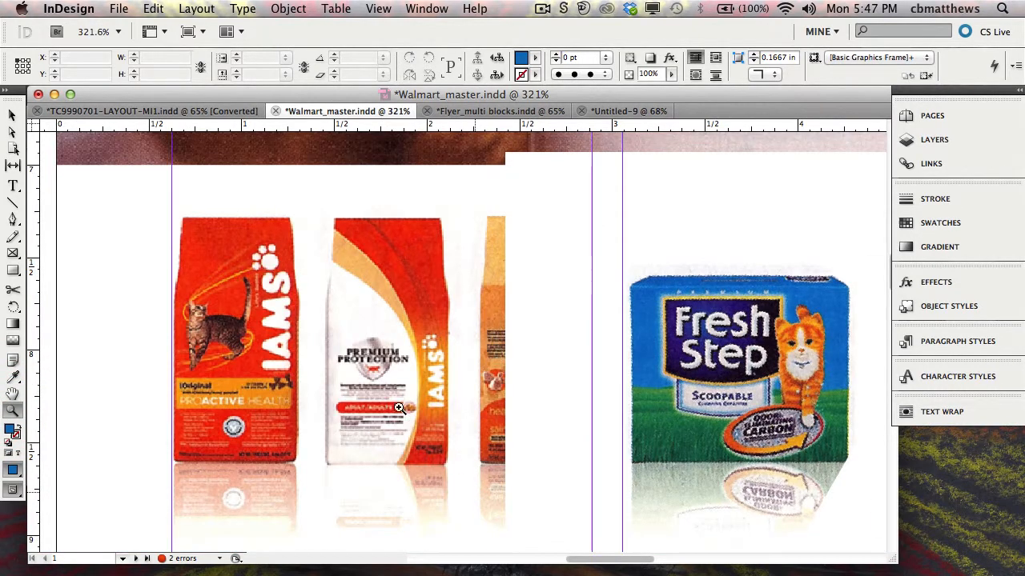
left_click(12, 114)
left_click(235, 377)
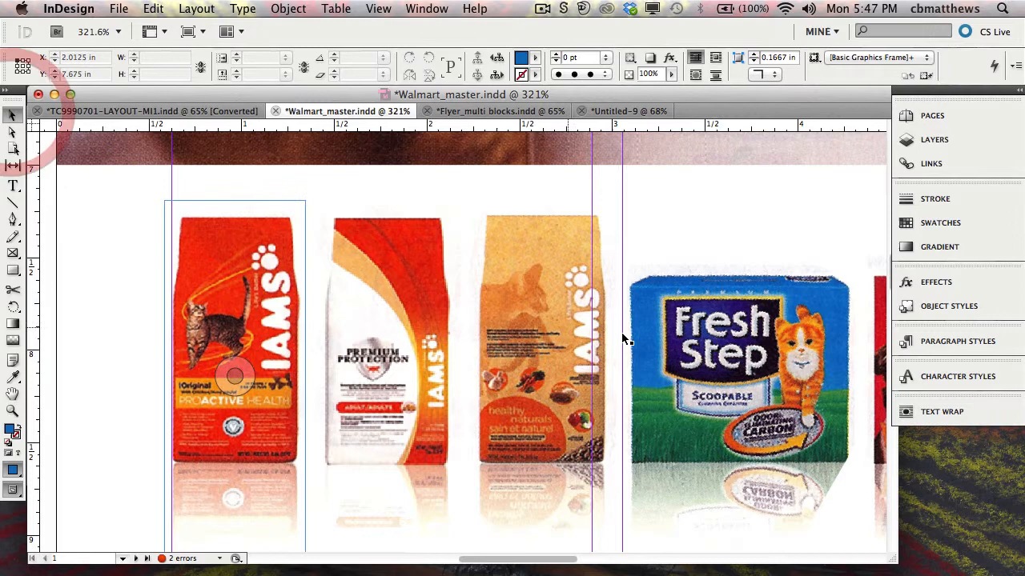
left_click(549, 340)
key("BackSpace")
left_click(420, 324)
key("BackSpace")
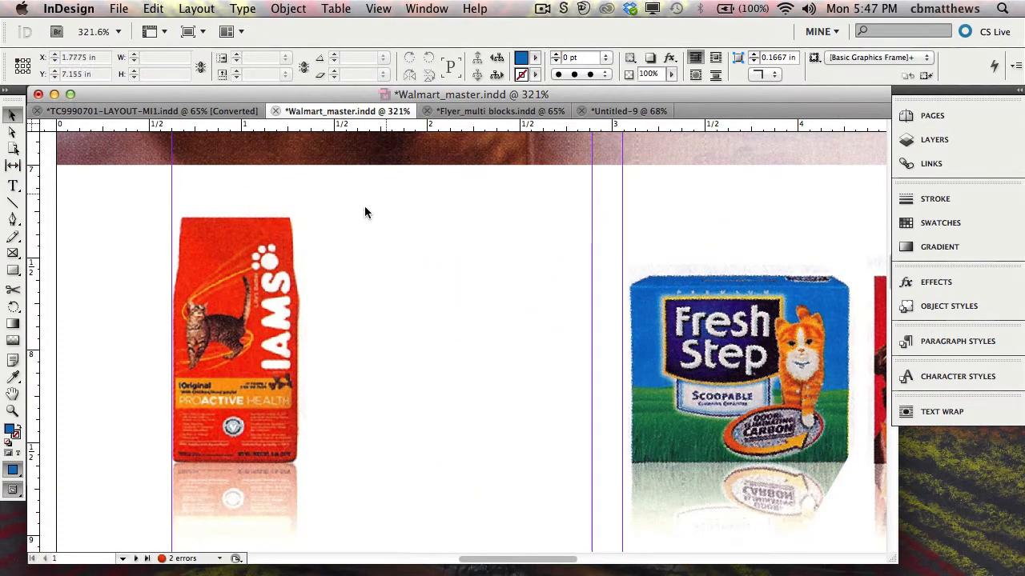
- Nudge the remaining IAMS bag left to X 0.5694 in so its edge meets the left margin
left_click(234, 377)
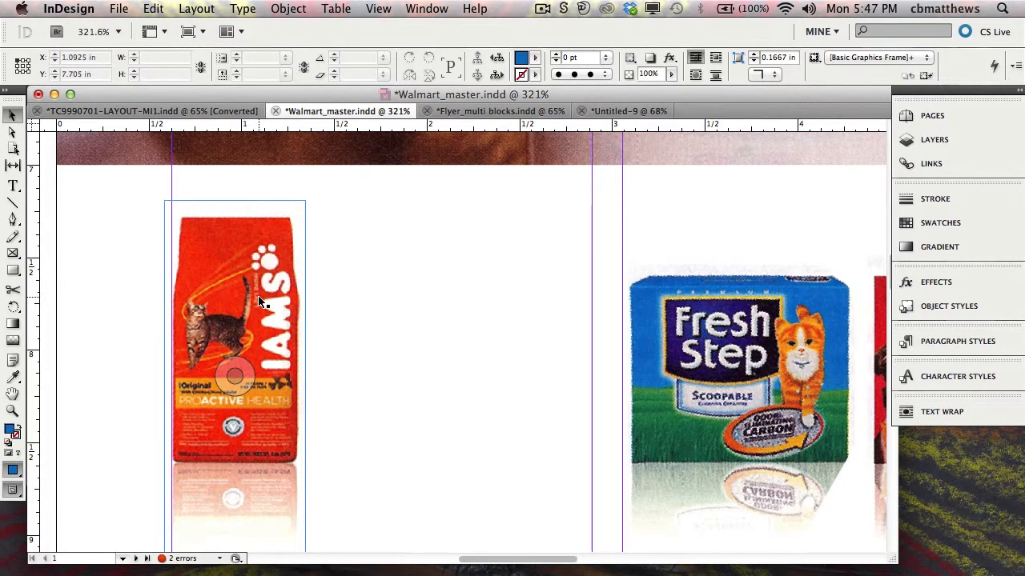
left_click(259, 301)
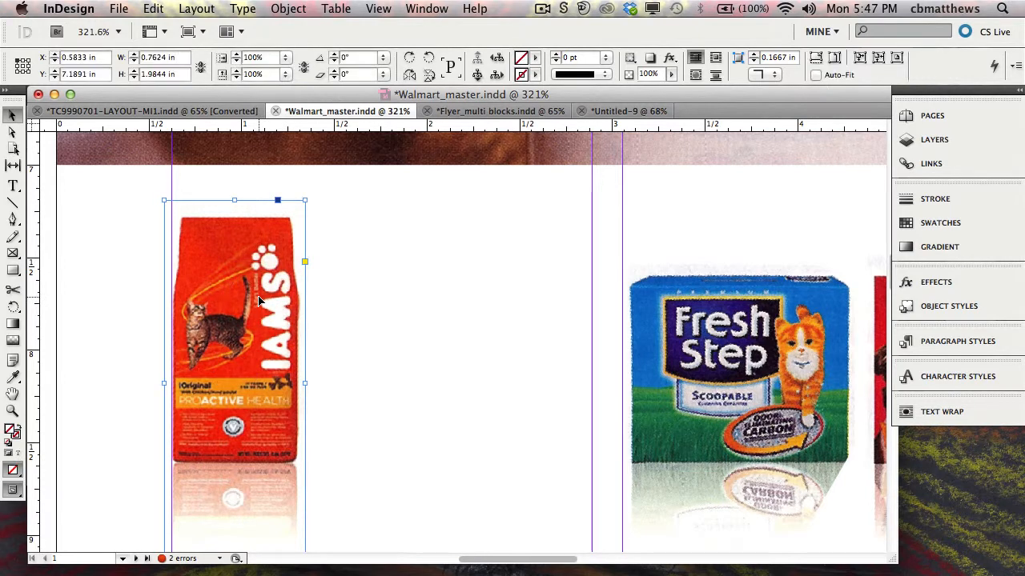
key("Left")
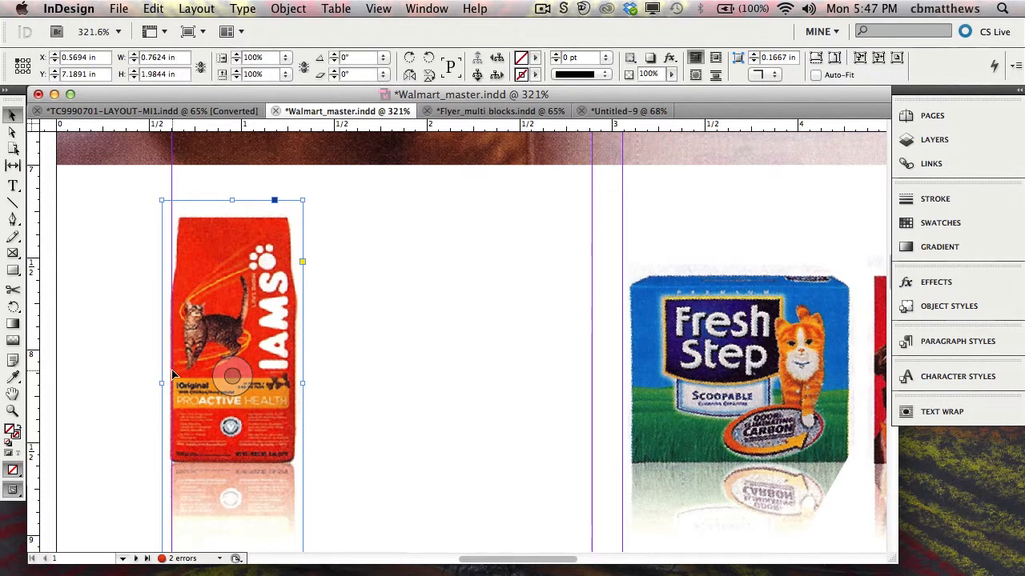
left_click(104, 279)
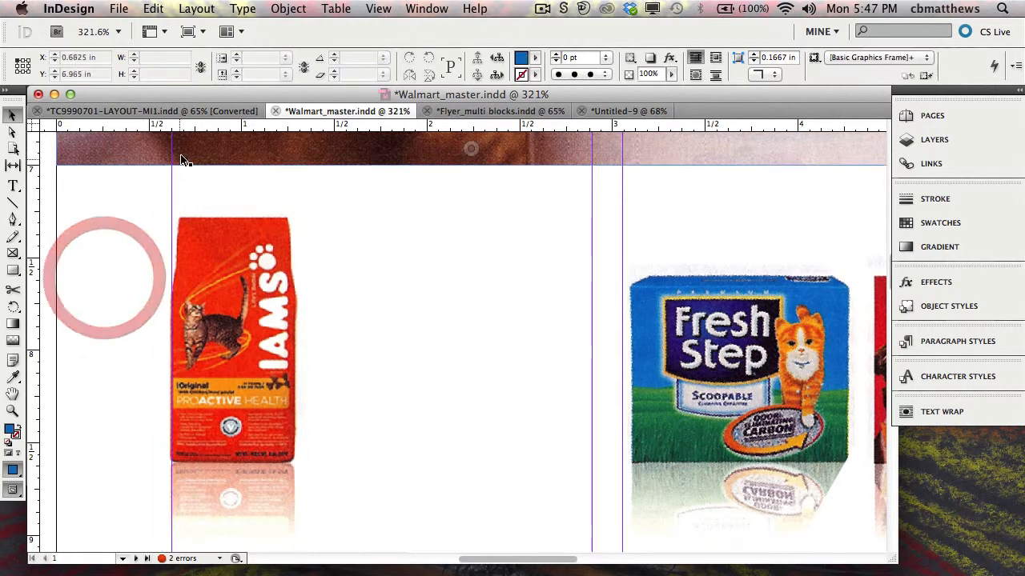
- Add a horizontal ruler guide at Y 7.28 in along the top of the IAMS bag
left_click_drag(209, 123, 196, 218)
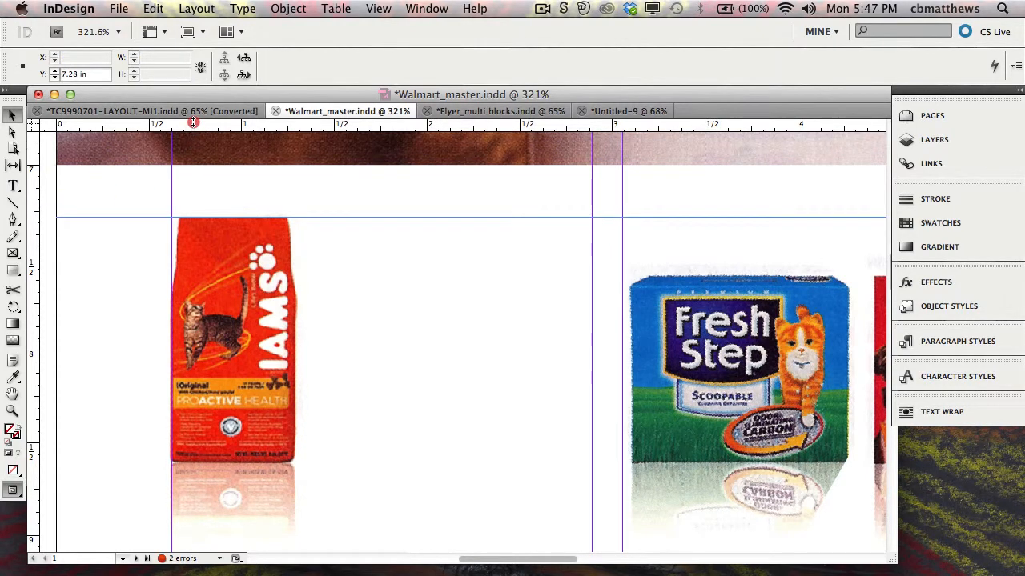
- Add a horizontal ruler guide along the base of the red IAMS bag, just above its reflection
left_click_drag(193, 126, 293, 467)
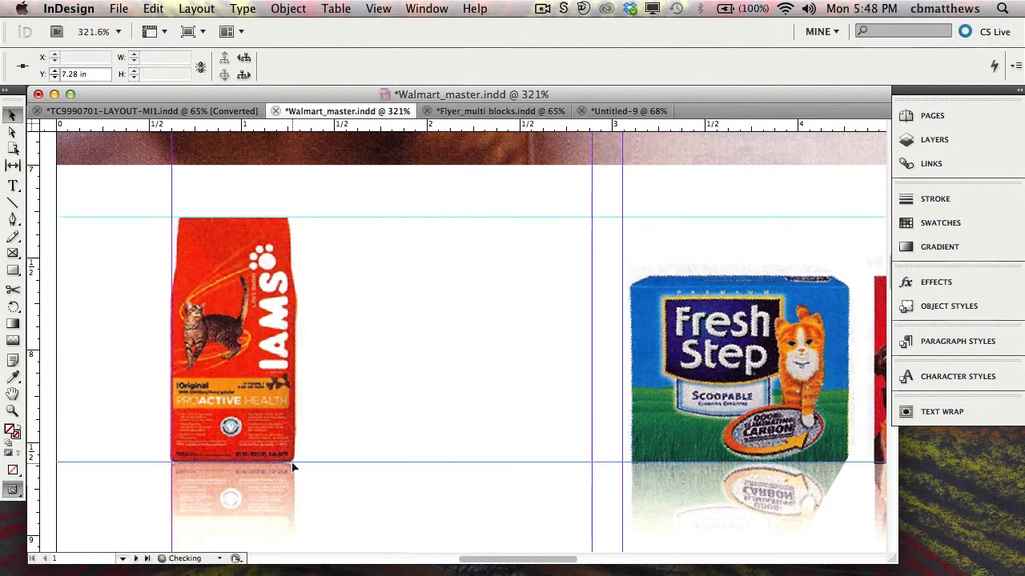
left_click(110, 323)
- Place Iams_tan.tif beside the red IAMS bag at about X 1.3358 in, with the bag's base on the lower guide
key("super+d")
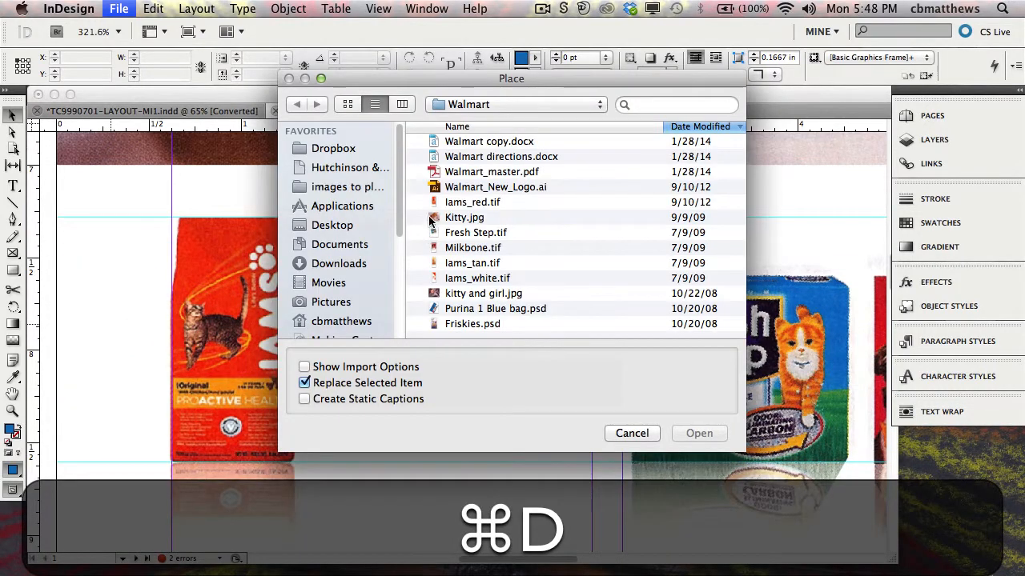
left_click(454, 261)
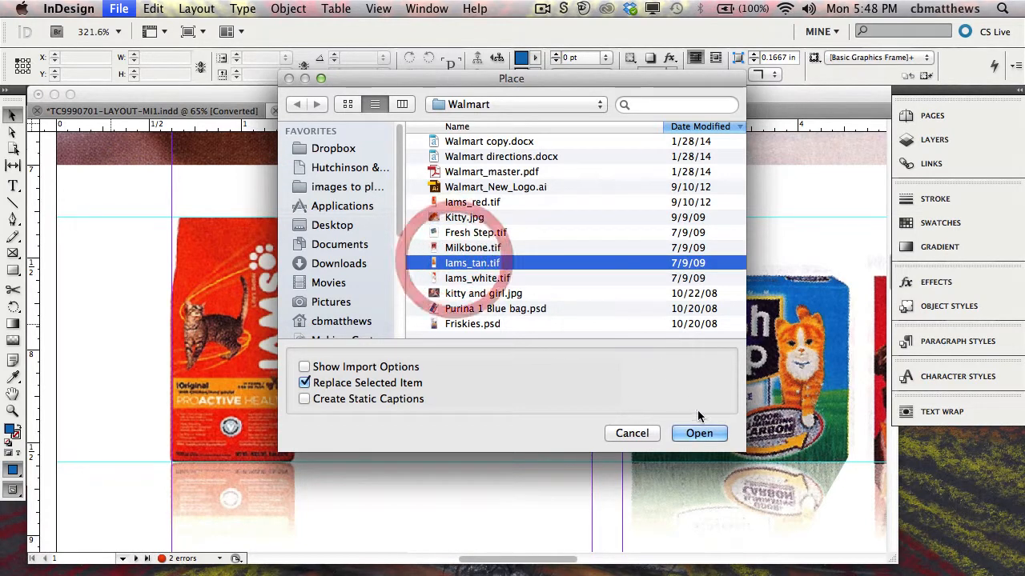
left_click(699, 433)
left_click(354, 189)
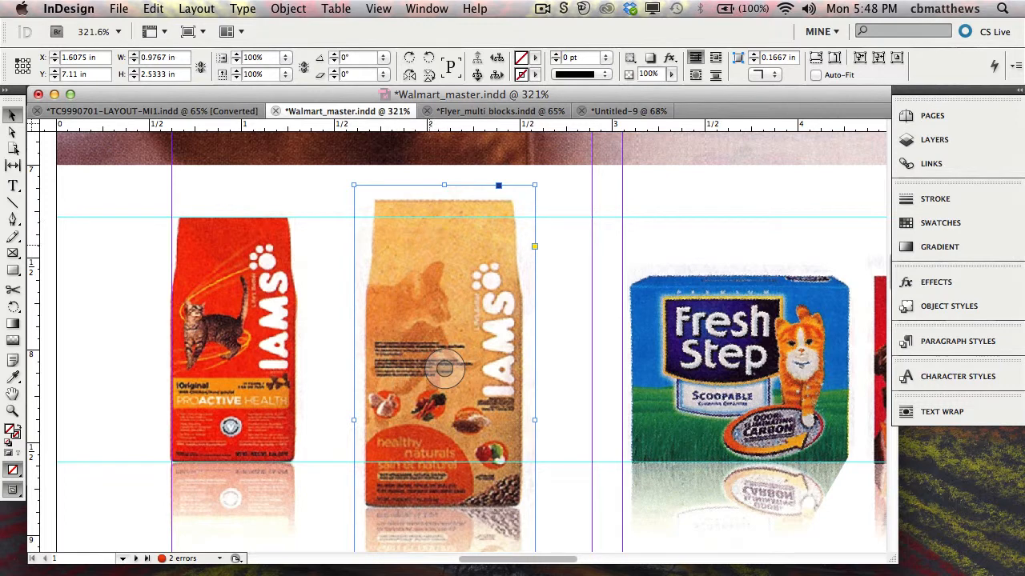
left_click_drag(445, 369, 394, 325)
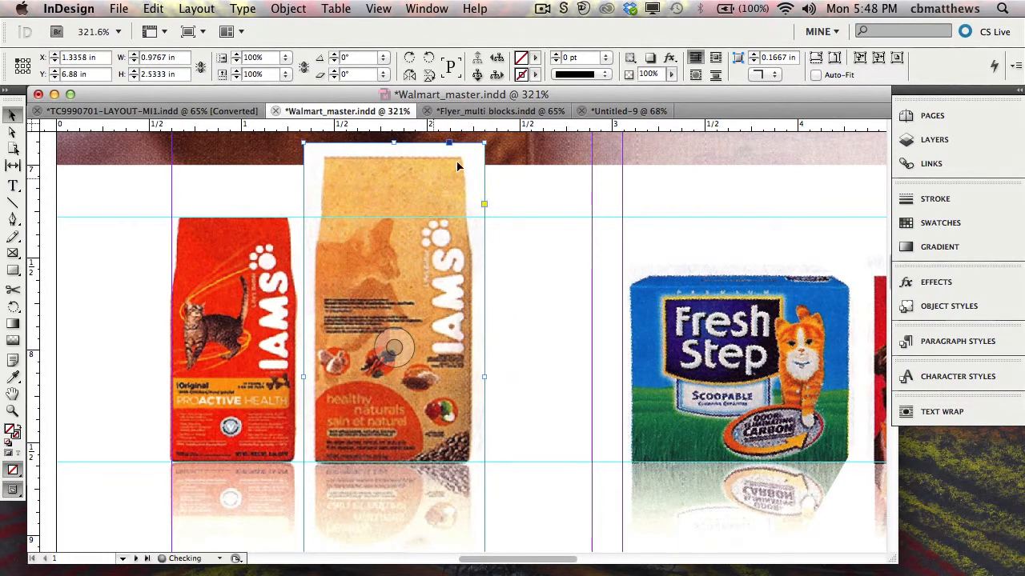
- Scale the tan IAMS bag proportionally to about 0.7857 in wide and 2.0379 in high to match the spacing between the two guides
key("shift+super")
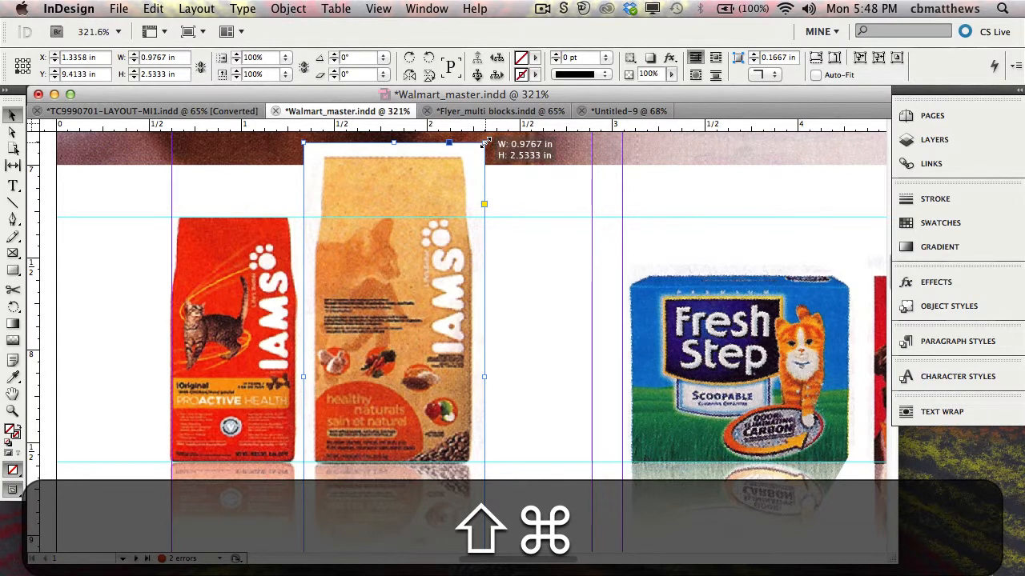
left_click_drag(485, 142, 425, 208)
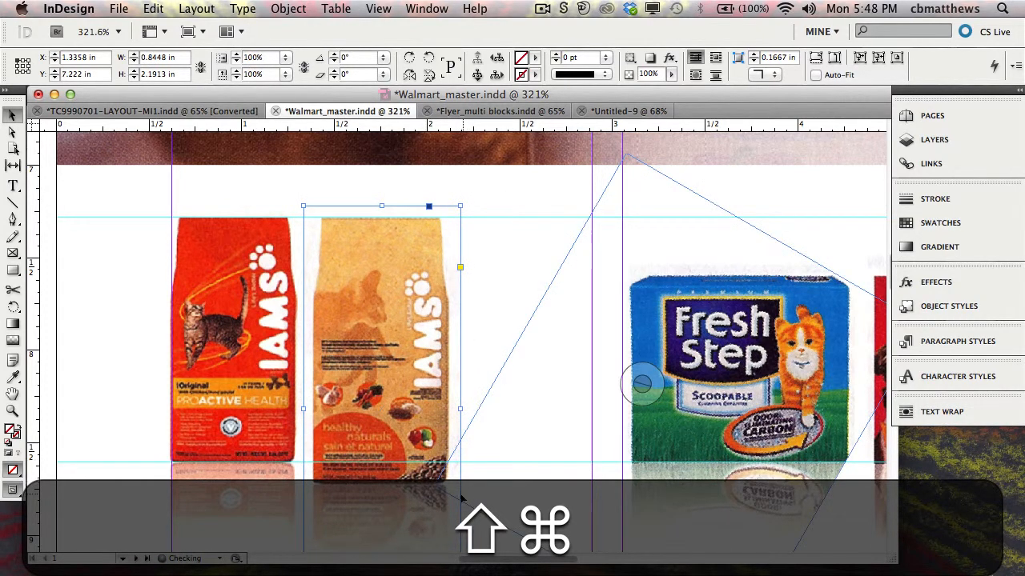
left_click_drag(392, 391, 393, 367)
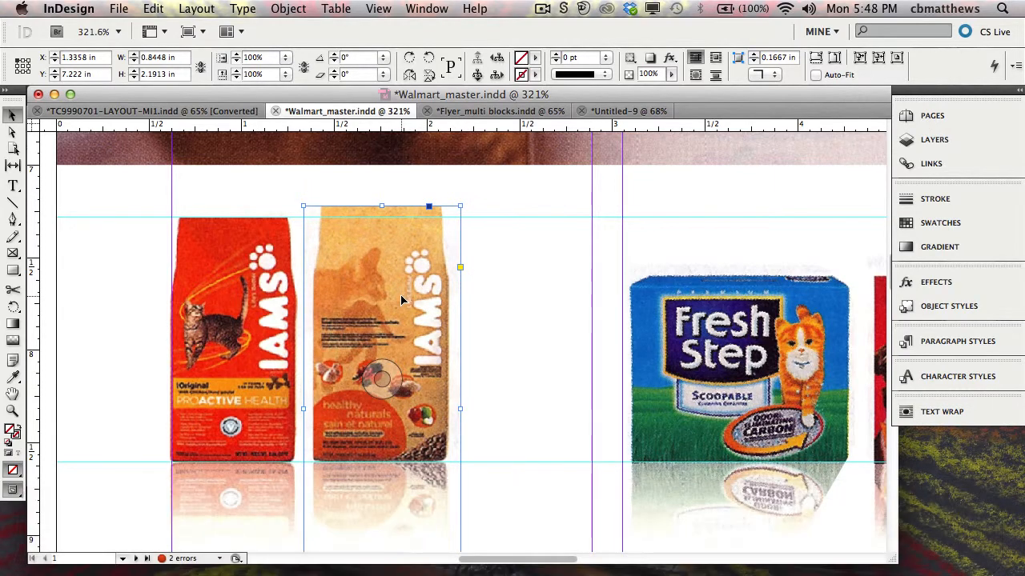
key("super+z")
left_click(475, 297)
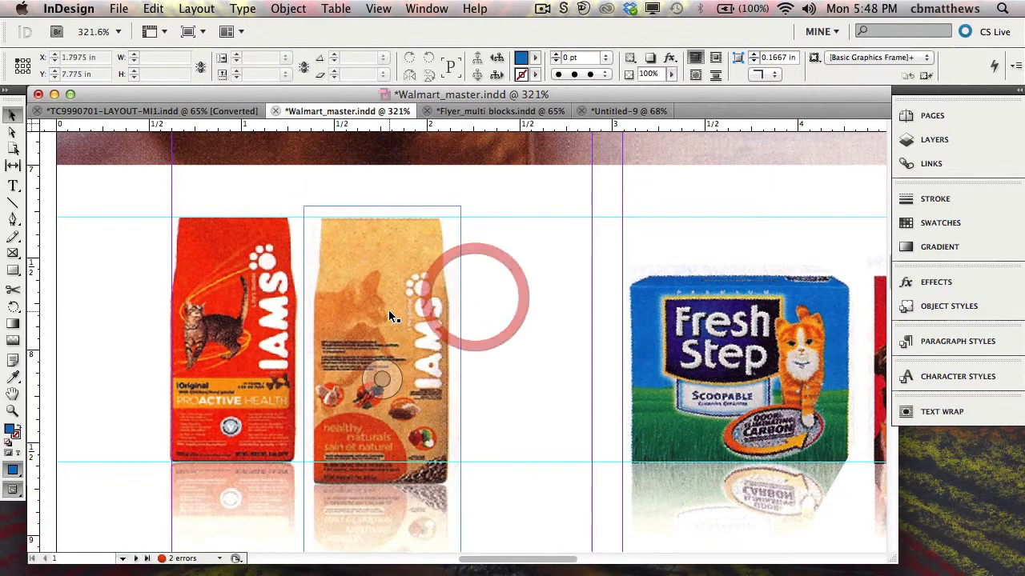
left_click_drag(389, 309, 391, 287)
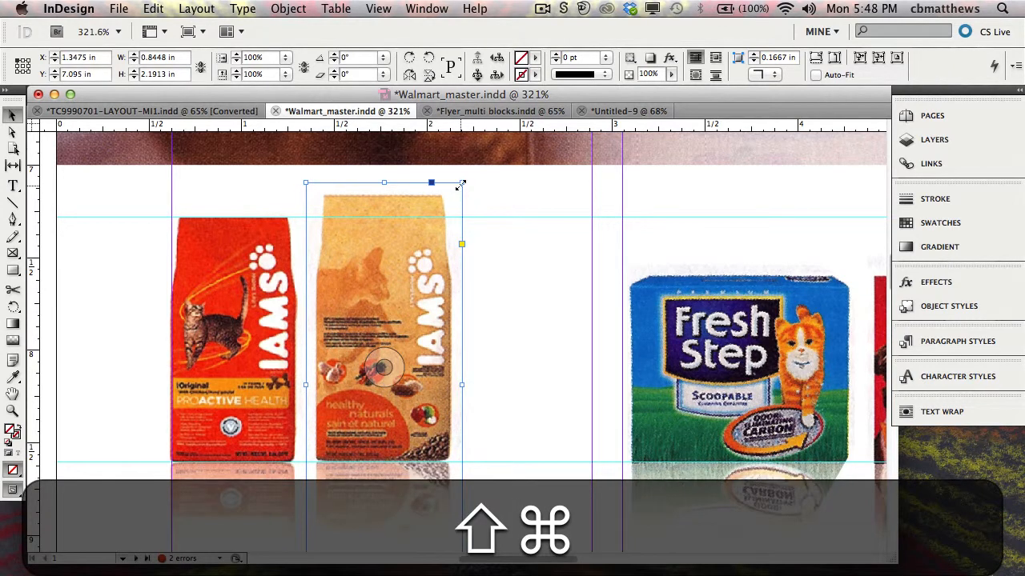
left_click_drag(461, 183, 435, 211)
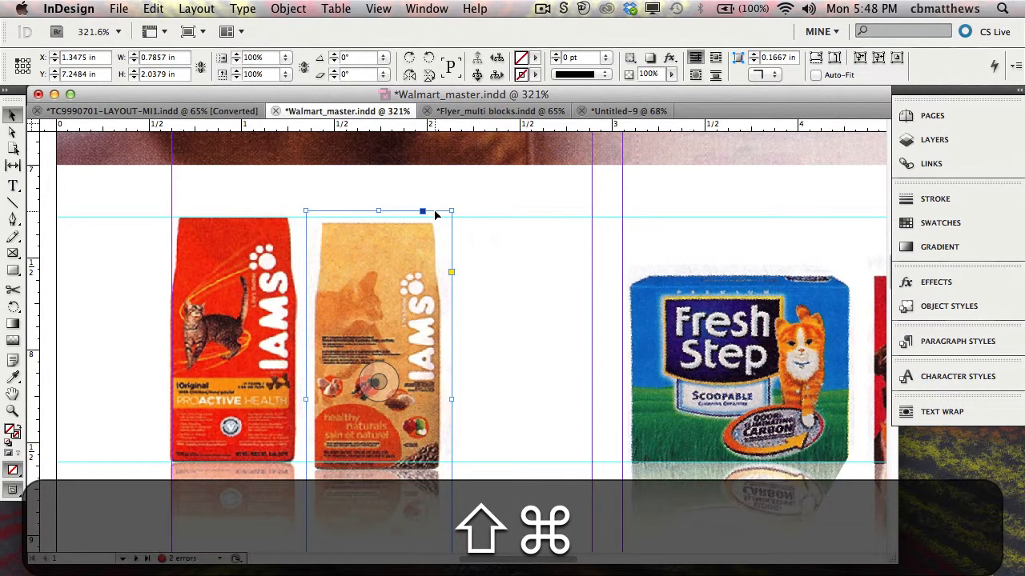
- Nudge the tan IAMS bag up onto the lower guide and fine-tune its size to about 0.7818 by 2.0278 in
key("Up")
key("Up")
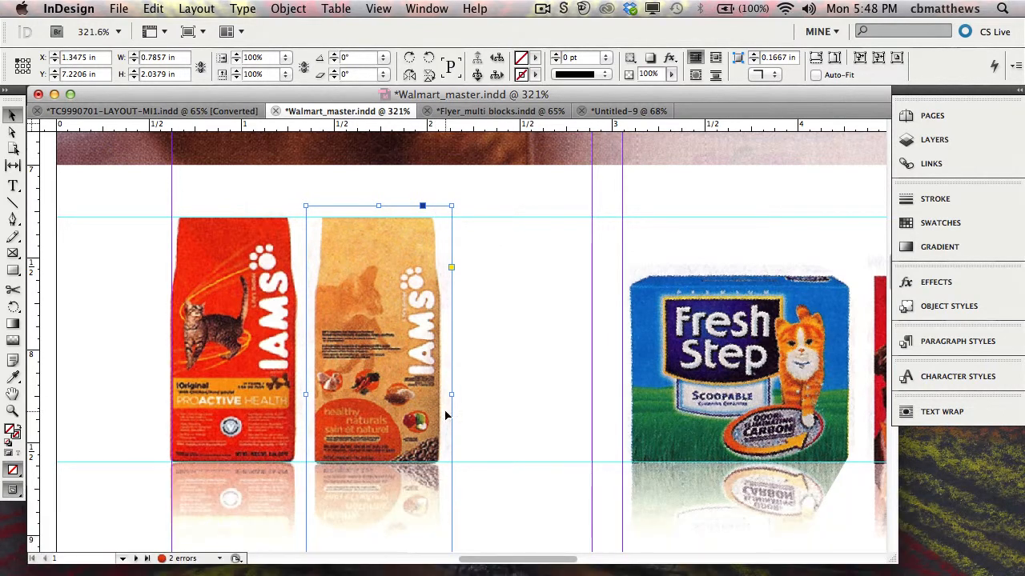
key("Up")
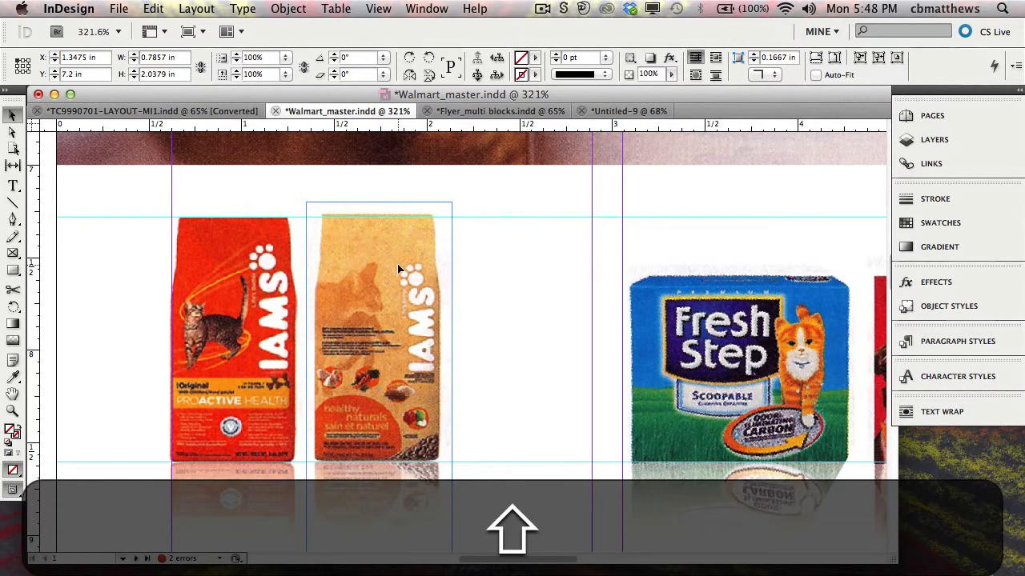
left_click_drag(453, 201, 436, 207)
left_click(309, 183)
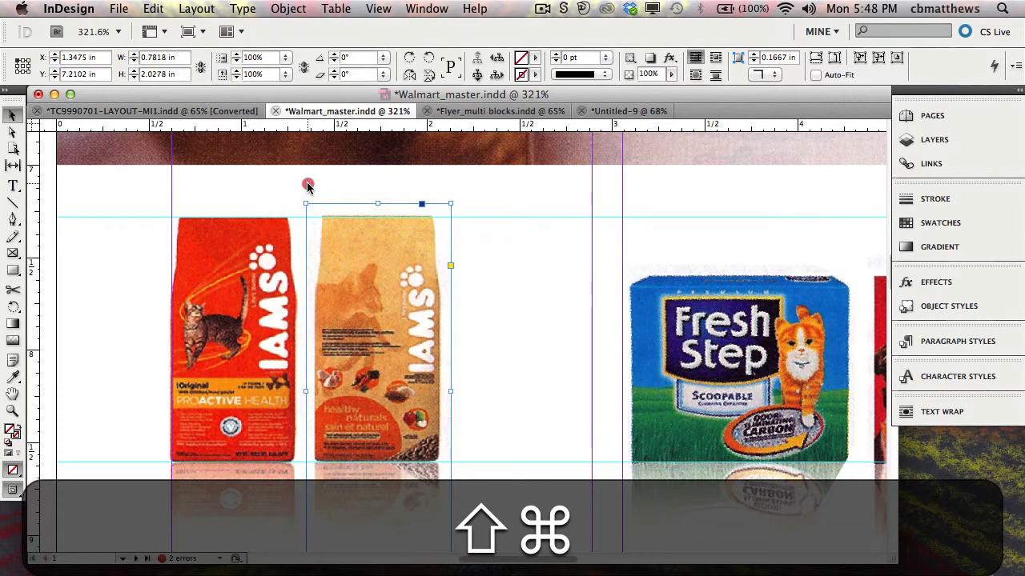
- Place Iams_white.tif between the tan IAMS bag and the Fresh Step box, at about X 2.1725 in and Y 7.25 in
key("super+d")
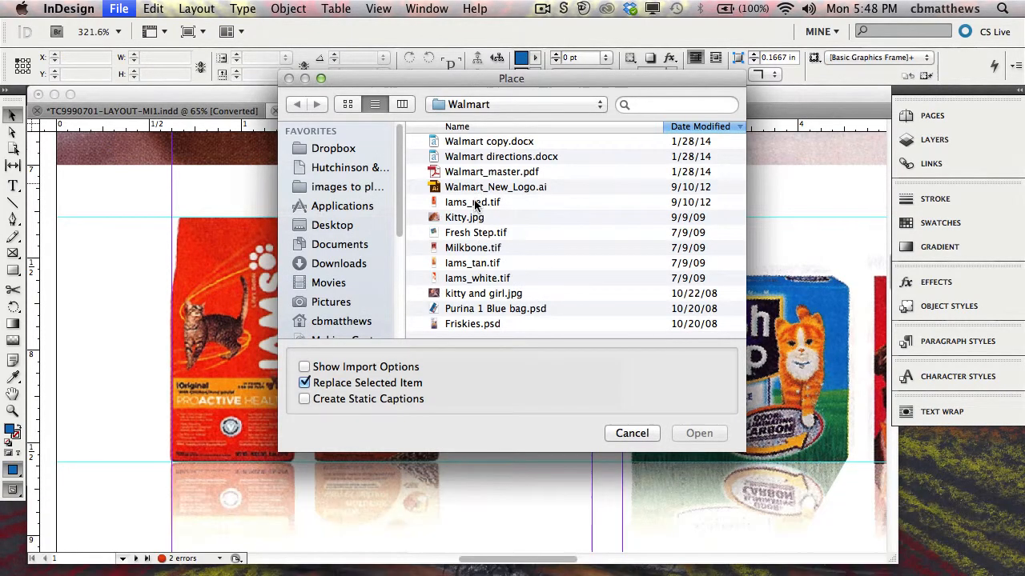
left_click(472, 202)
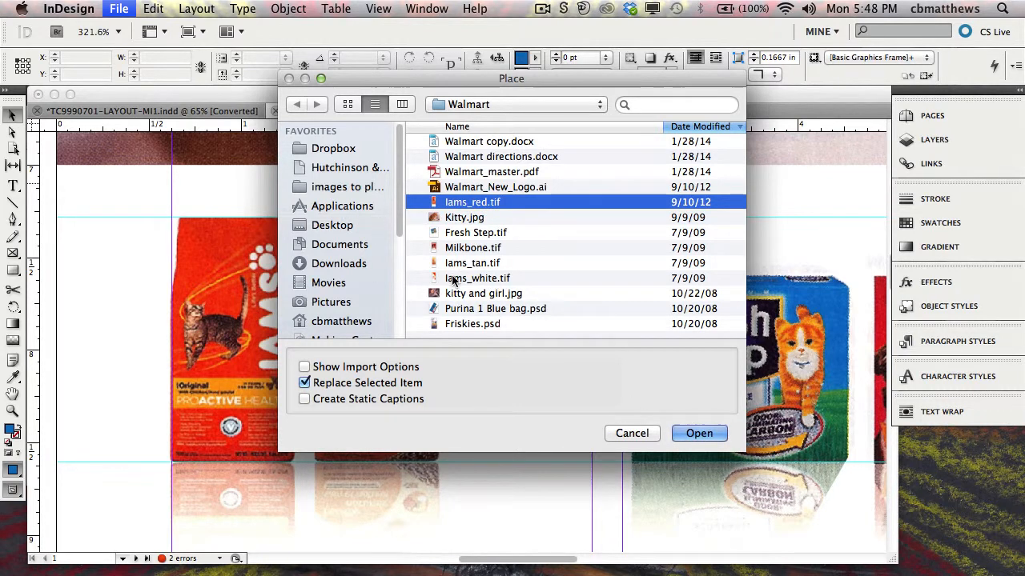
double_click(453, 278)
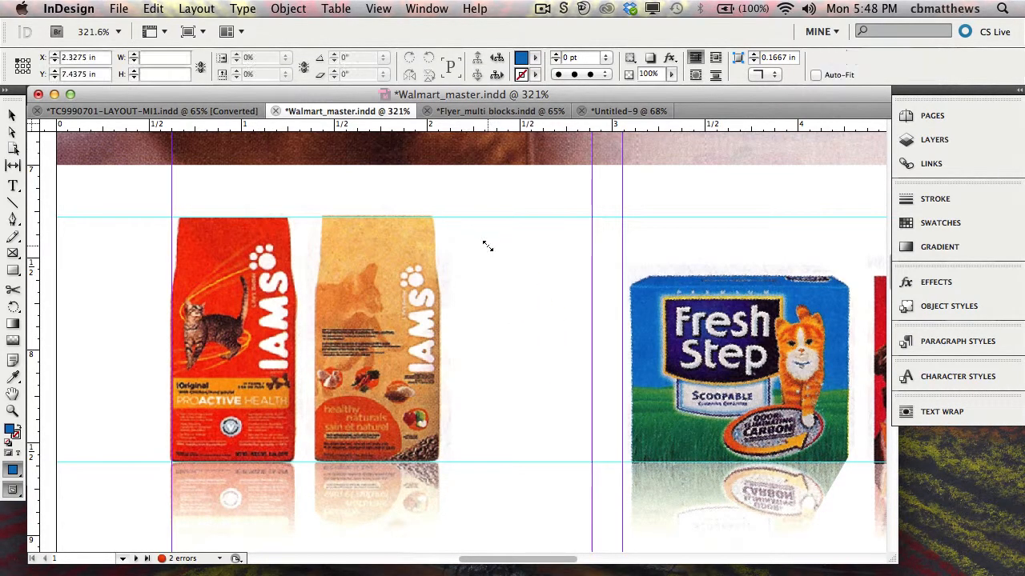
left_click(485, 244)
left_click_drag(517, 313, 488, 278)
- Scale the white IAMS bag proportionally to about 0.7603 by 2.0121 in so it fits between the two horizontal guides
left_click_drag(531, 402, 580, 450)
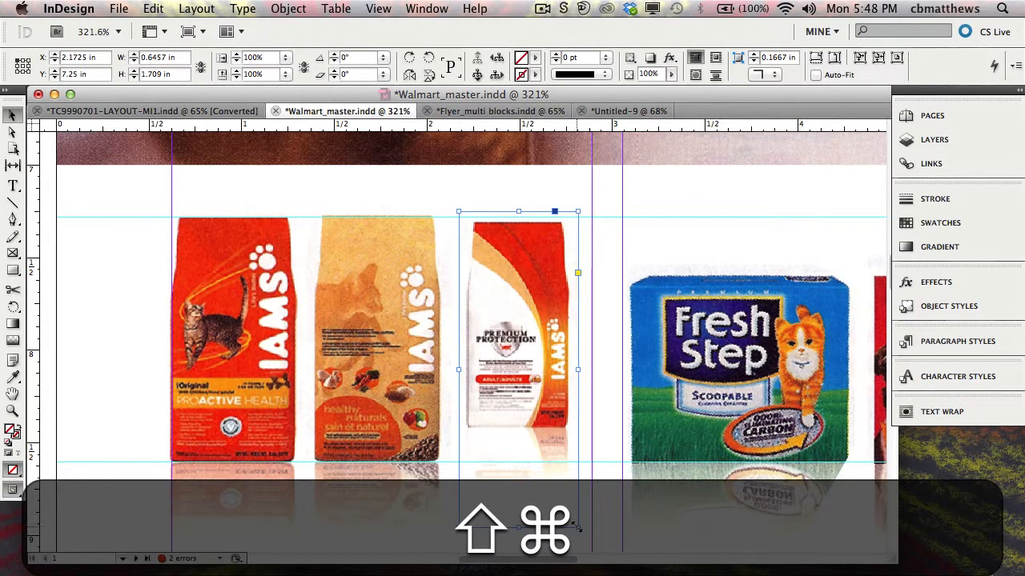
left_click_drag(576, 524, 597, 545)
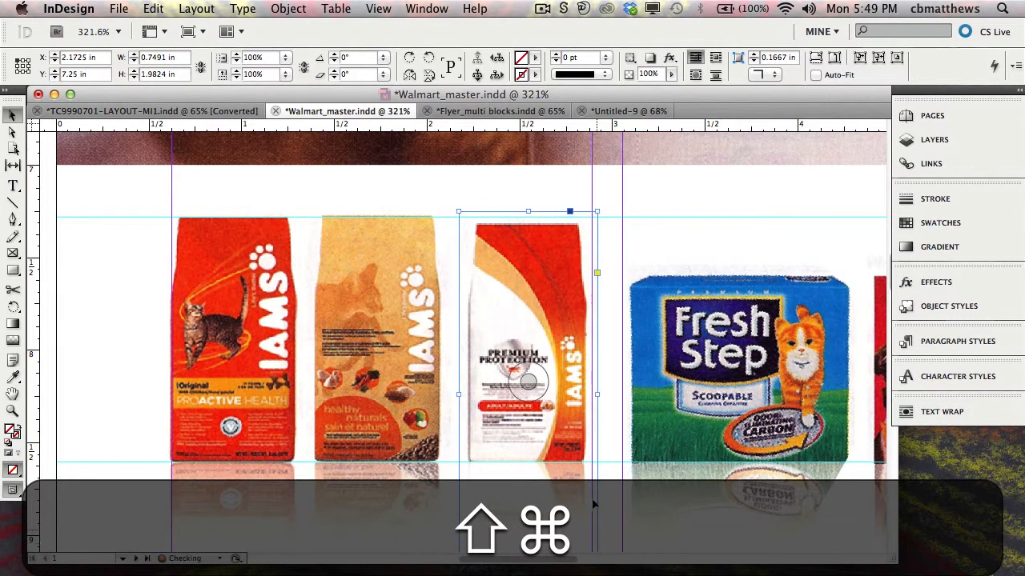
left_click_drag(456, 209, 460, 208)
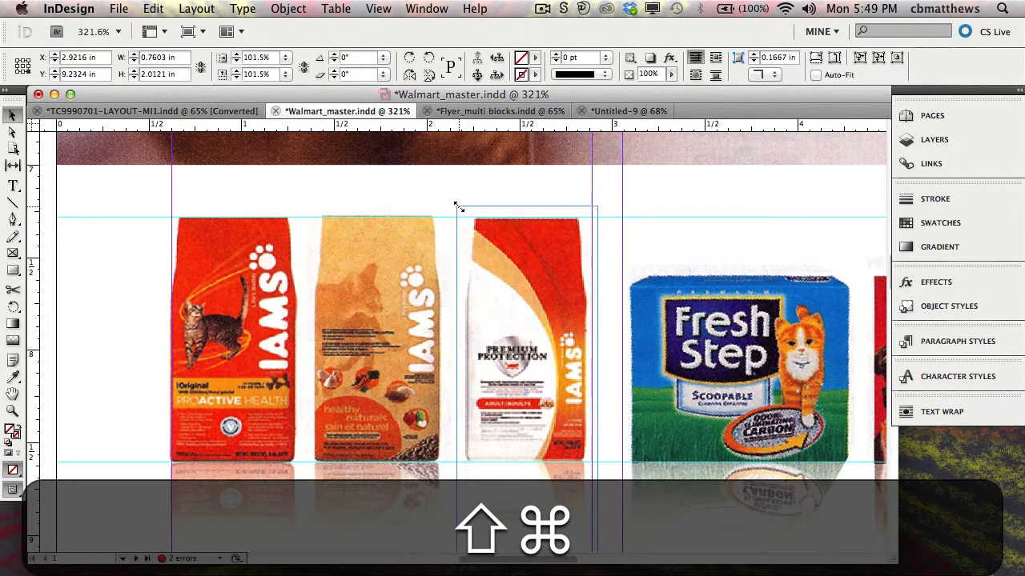
left_click(377, 192)
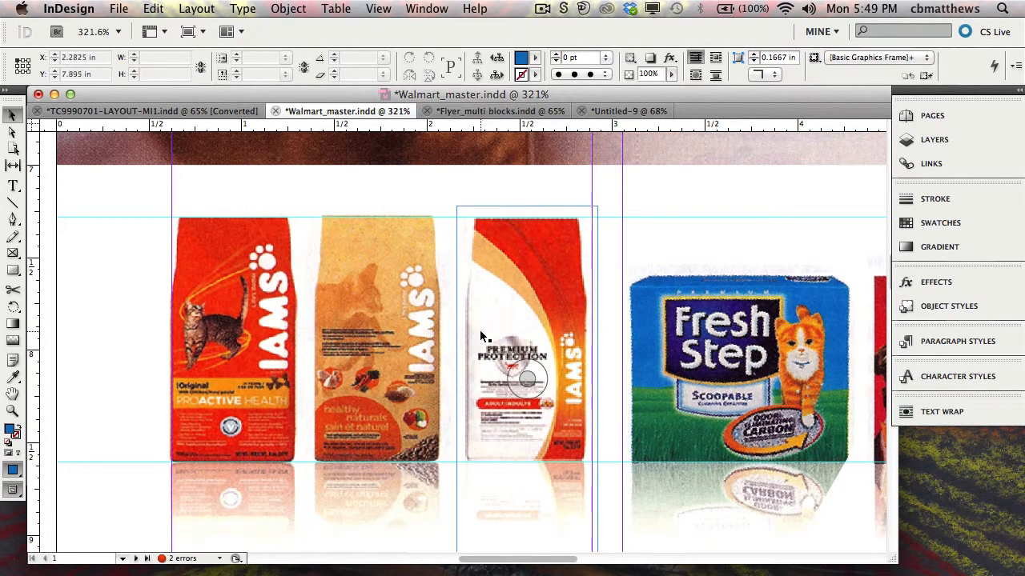
- Move the white IAMS bag right along the guides until its frame's right edge meets the far side of the column gutter
left_click_drag(483, 335, 503, 336)
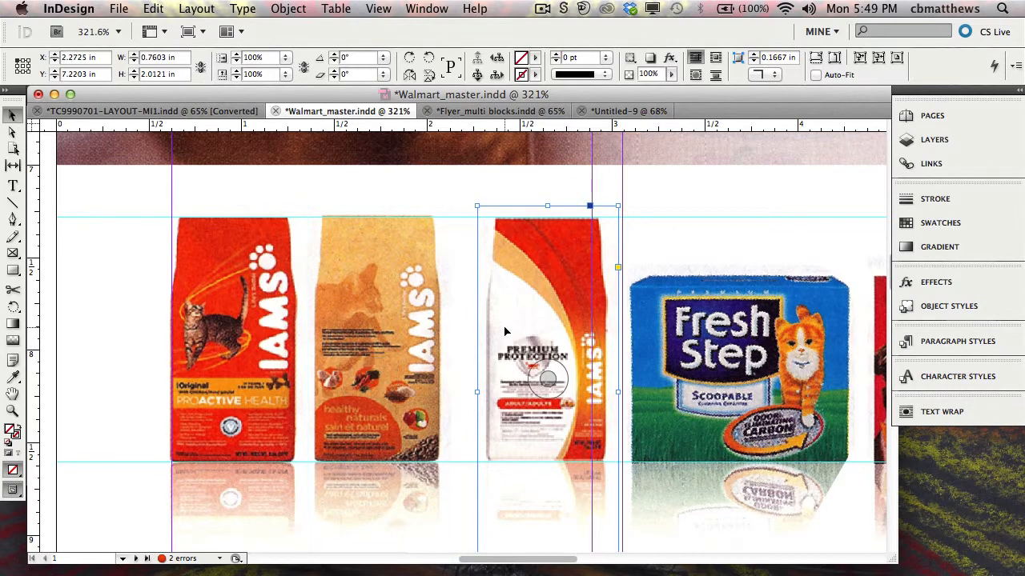
left_click_drag(503, 330, 496, 330)
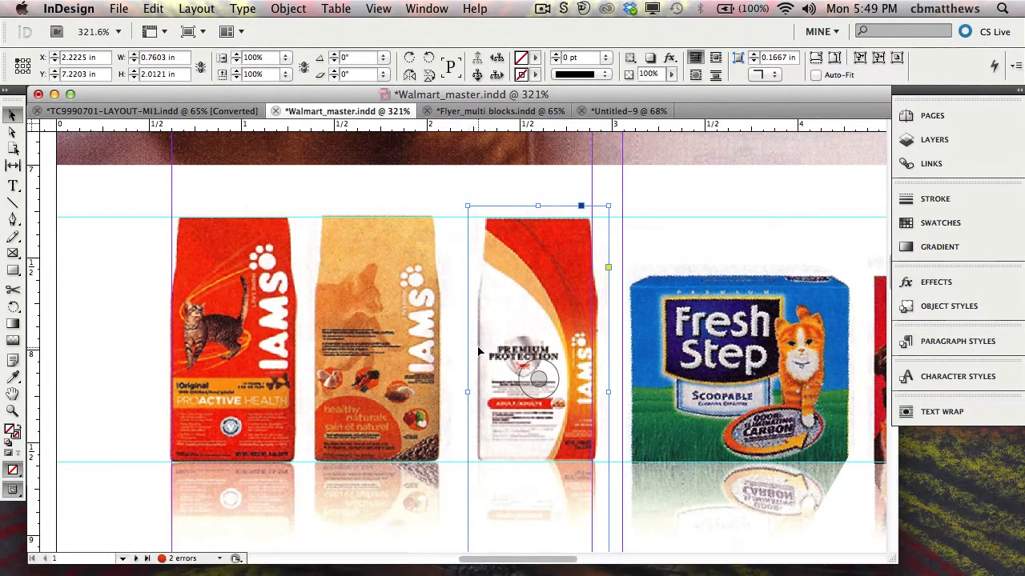
left_click_drag(493, 330, 506, 330)
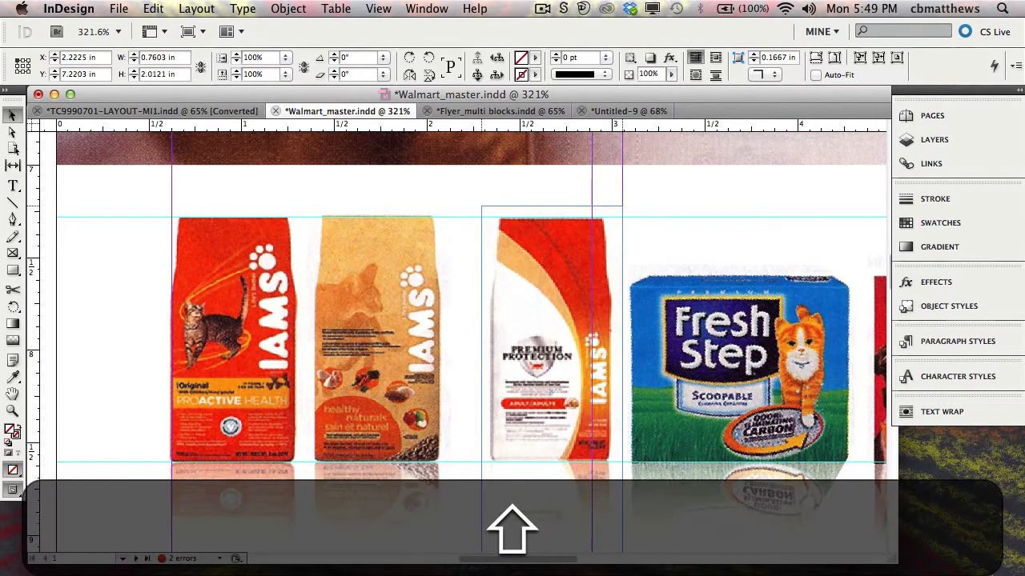
left_click(120, 278)
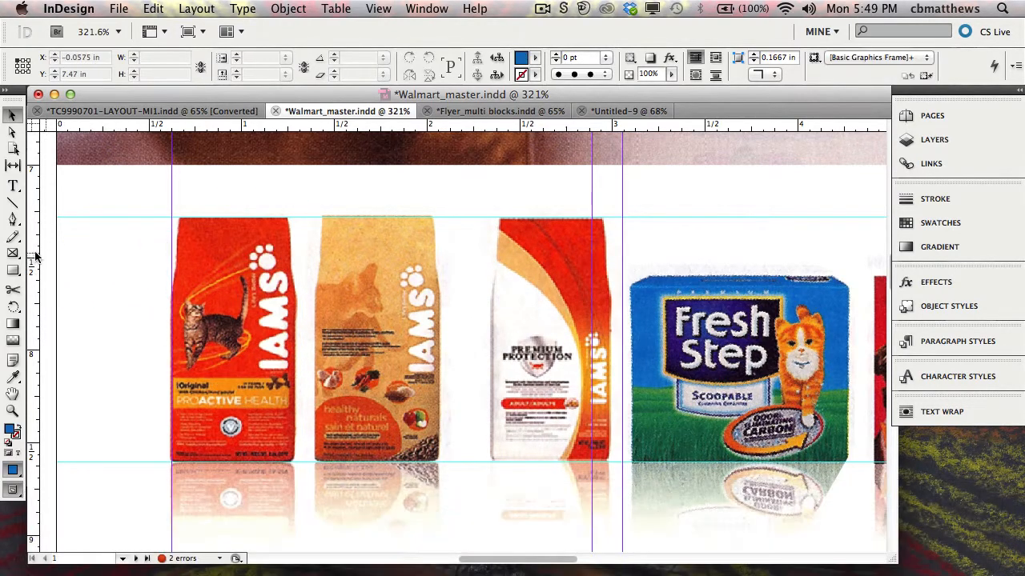
- Create a 1p by 1p rectangle frame in the empty margin beside the red IAMS bag
key("f")
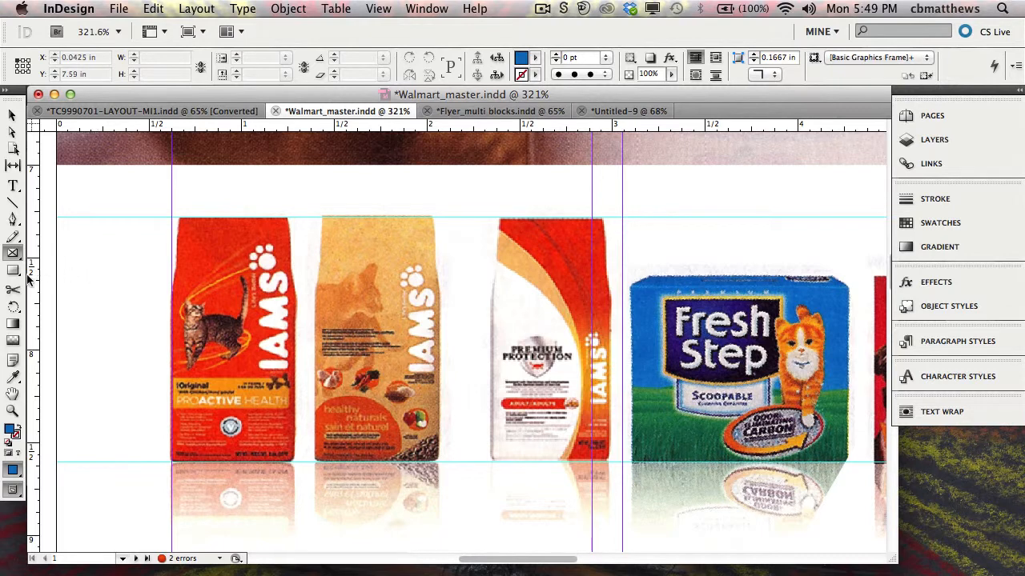
left_click(103, 294)
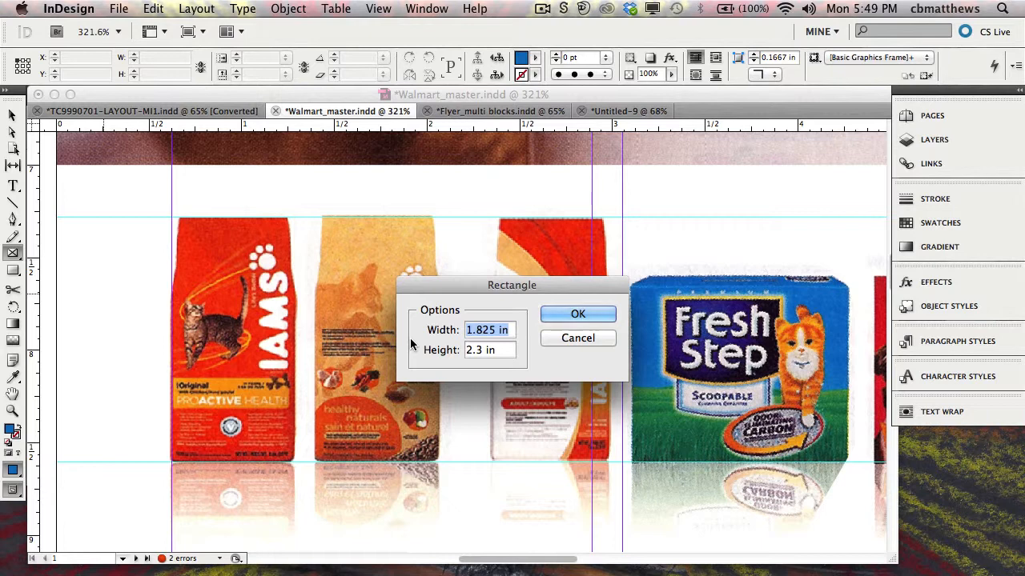
type("1p")
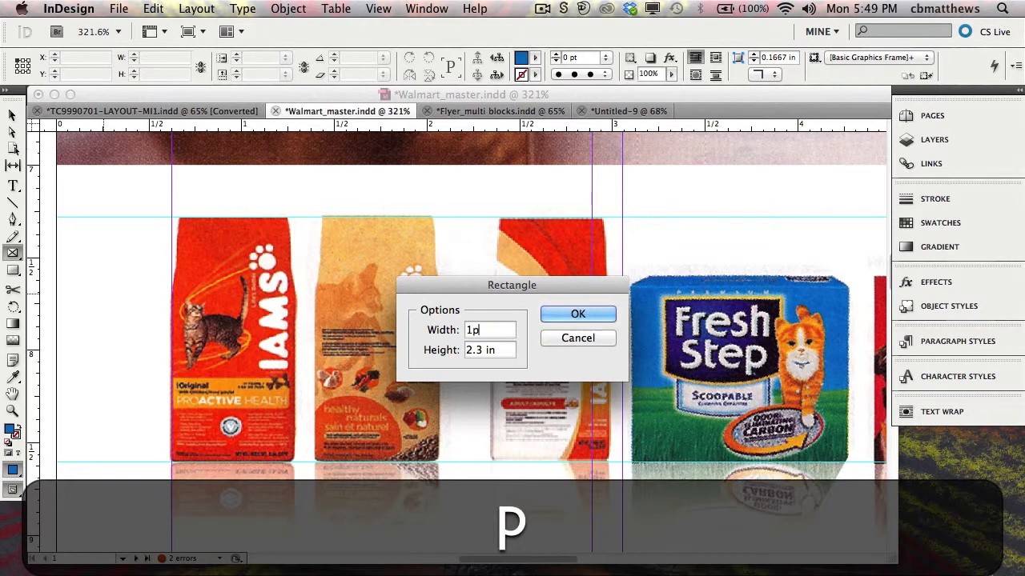
key("Tab")
type("1p")
key("Tab")
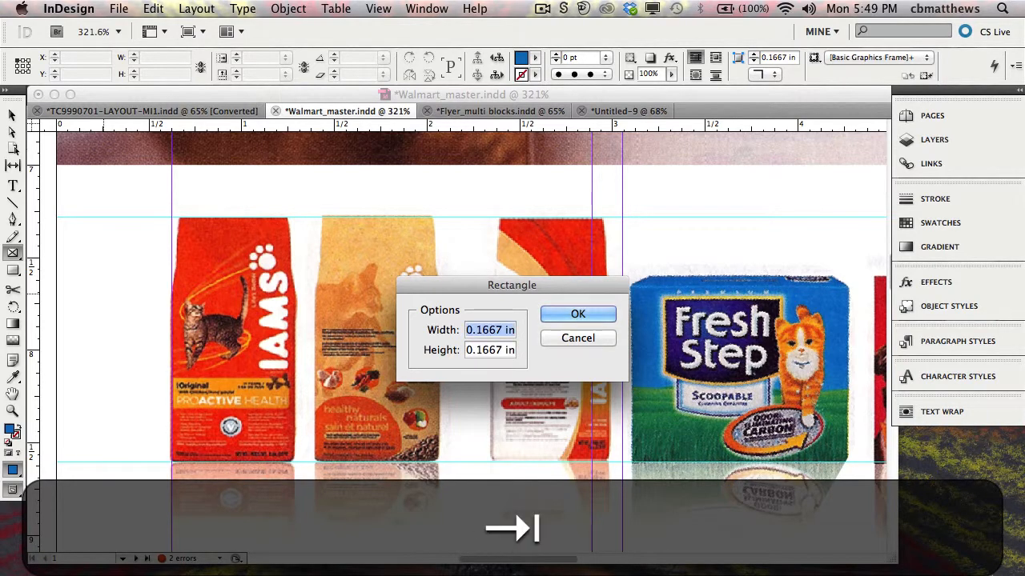
key("Return")
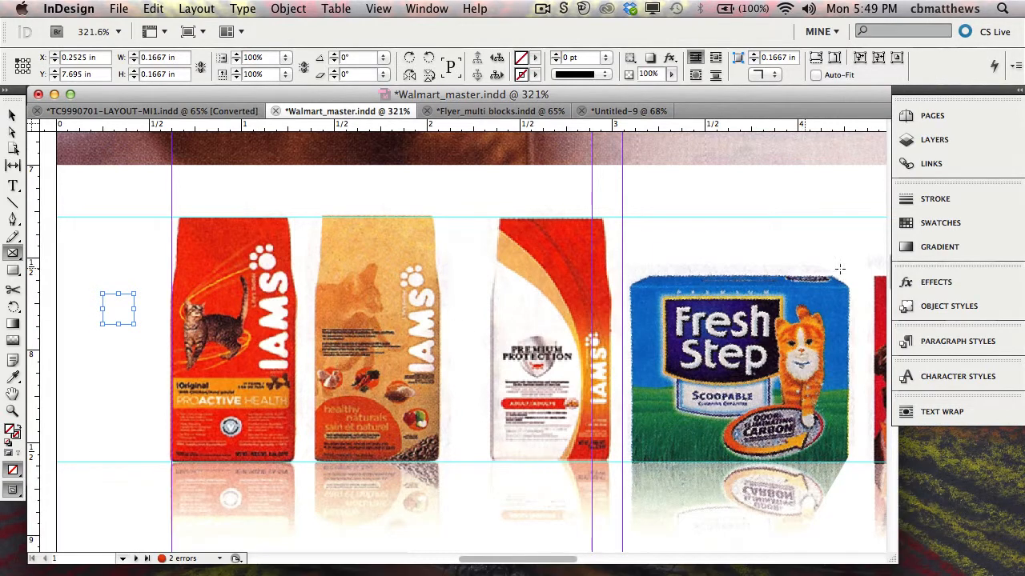
- Fill the small square with the C=0 M=100 Y=0 K=0 swatch and deselect it
left_click(922, 224)
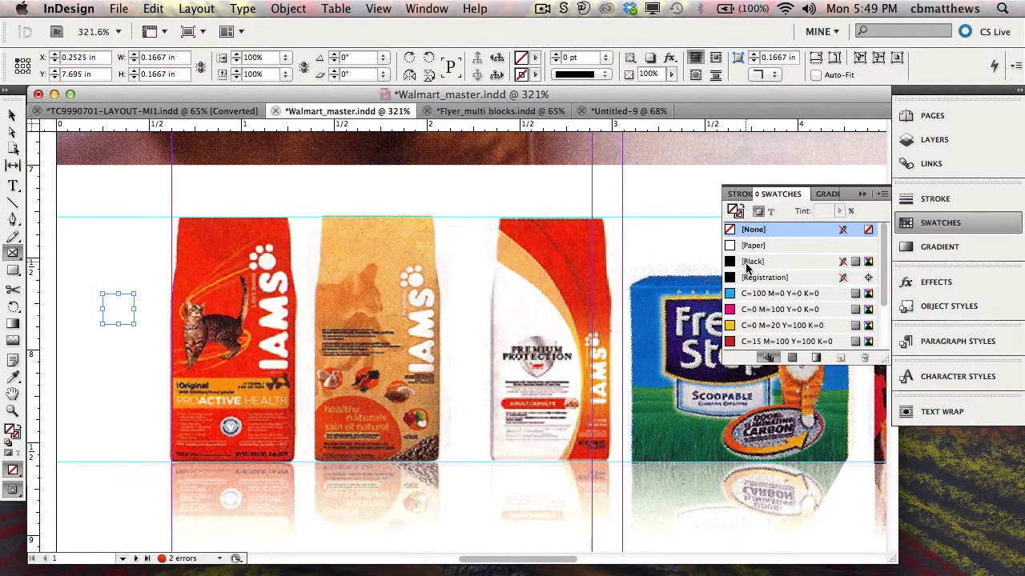
left_click(734, 210)
left_click(749, 309)
left_click(12, 114)
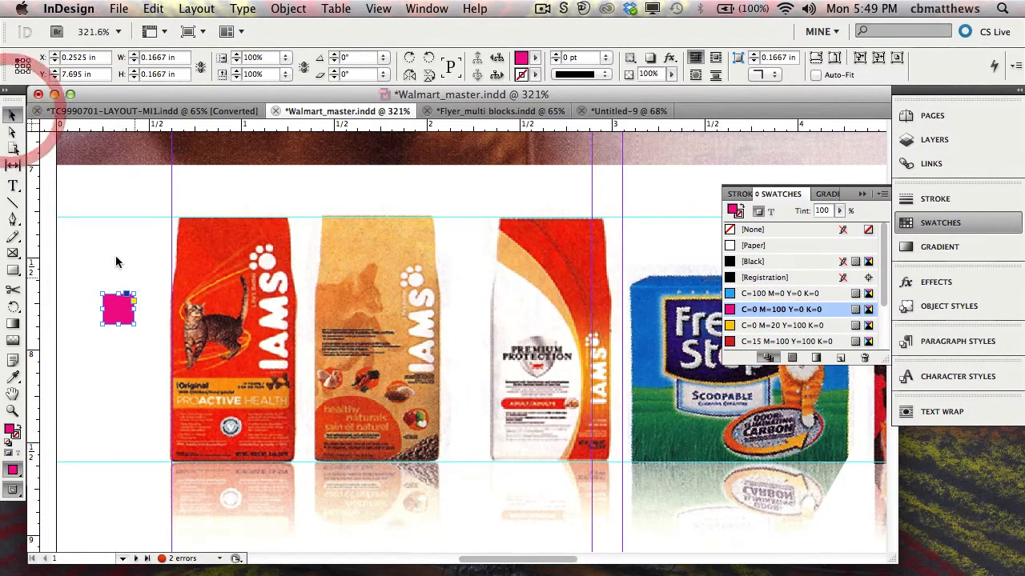
left_click(103, 244)
- Set the magenta square against the red bag's right edge and move the tan bag to X 1.4125 in, meeting the square's other side
left_click_drag(119, 315, 315, 362)
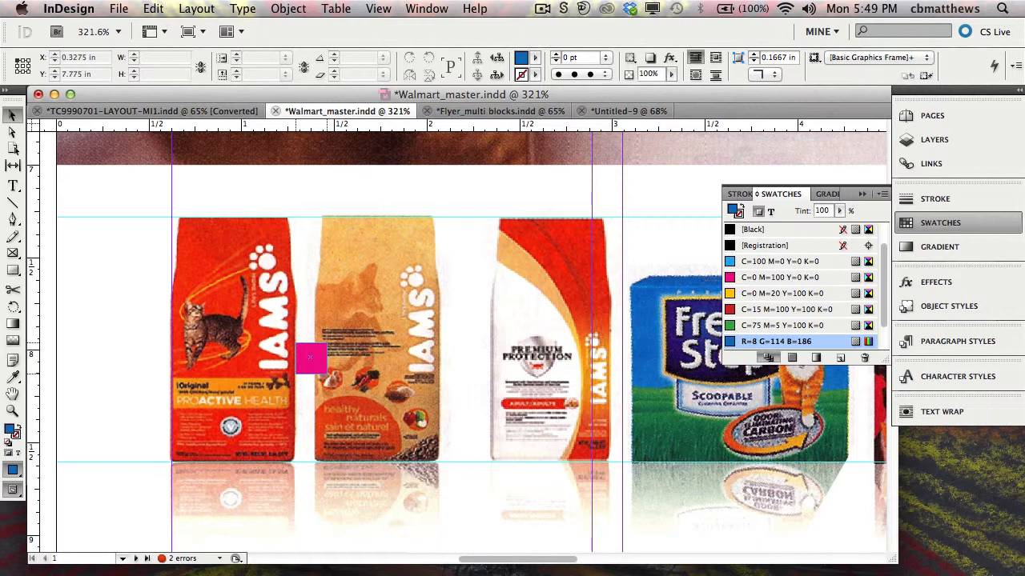
left_click(310, 358)
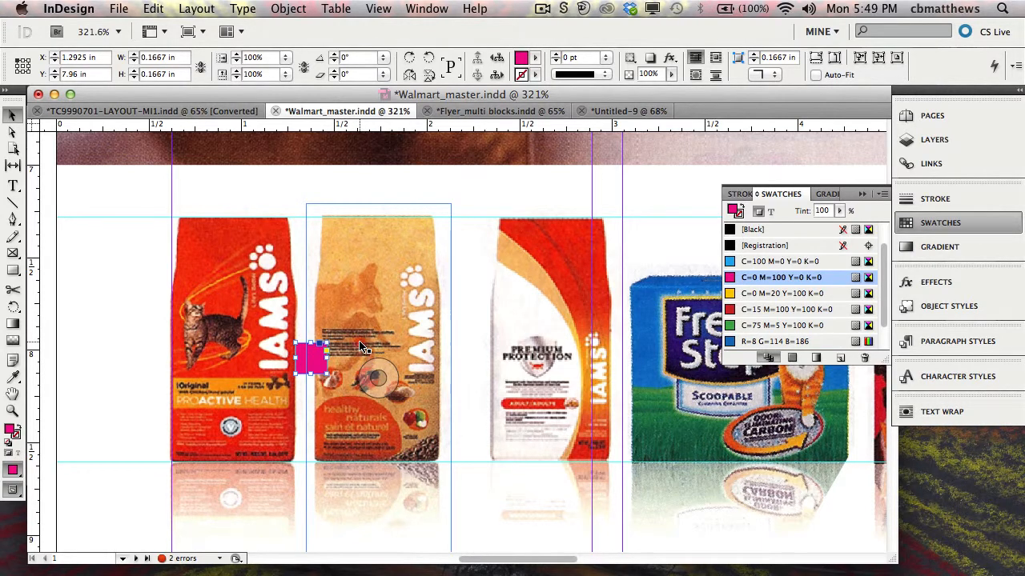
left_click_drag(361, 346, 372, 346)
left_click_drag(353, 308, 354, 307)
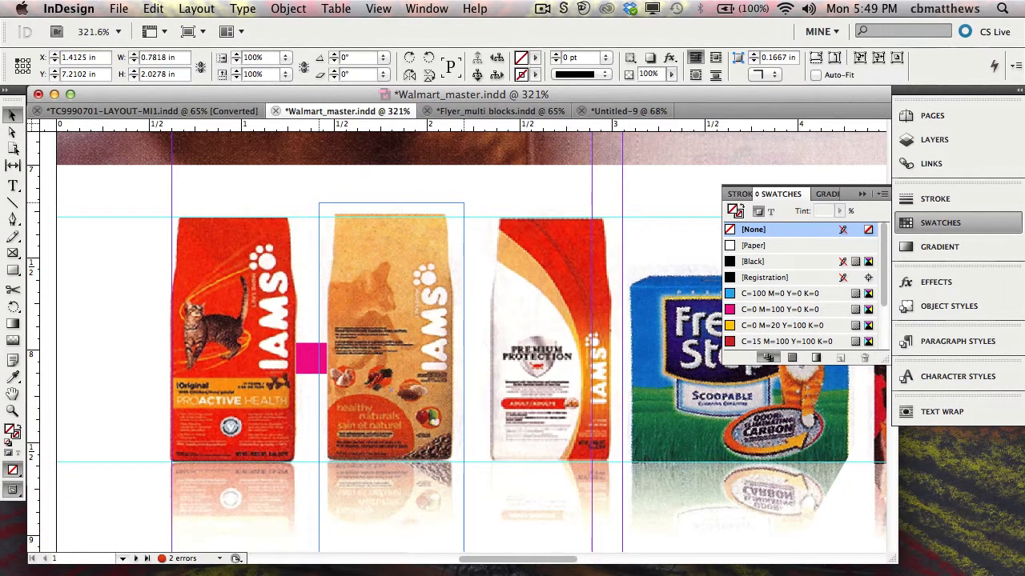
- Undo the last two moves of the tan bag and reposition it horizontally at X 1.4075 in, against the magenta square
mouse_move(353, 306)
left_mouse_down()
mouse_move(332, 304)
mouse_move(358, 314)
left_mouse_up()
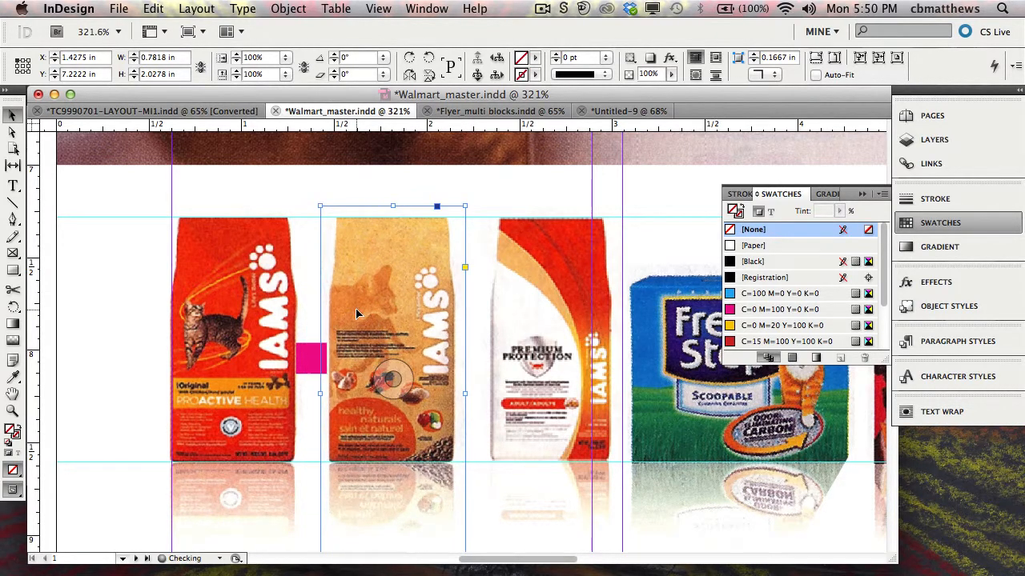
key("super+z")
key("super+z")
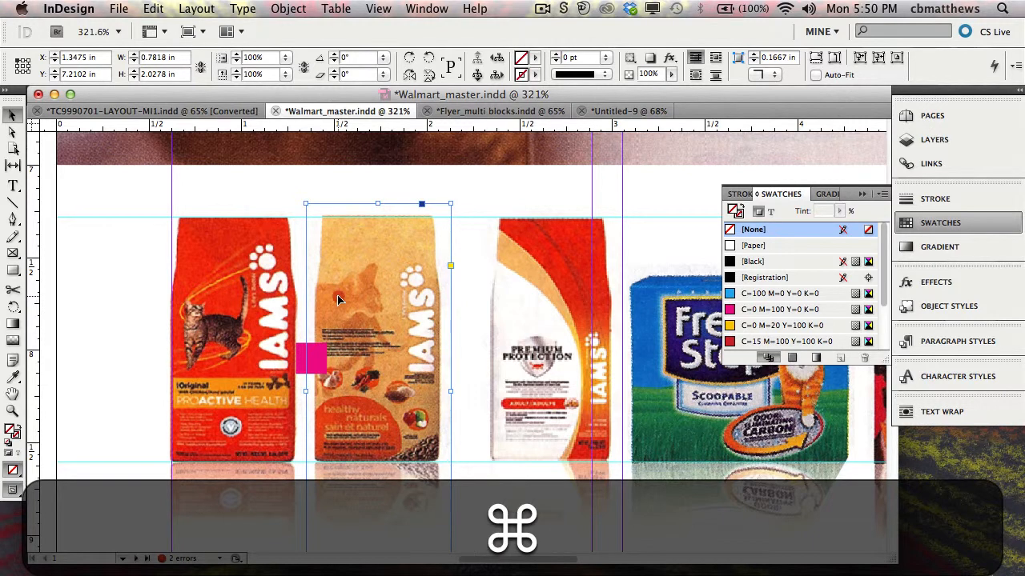
left_click_drag(338, 297, 348, 299)
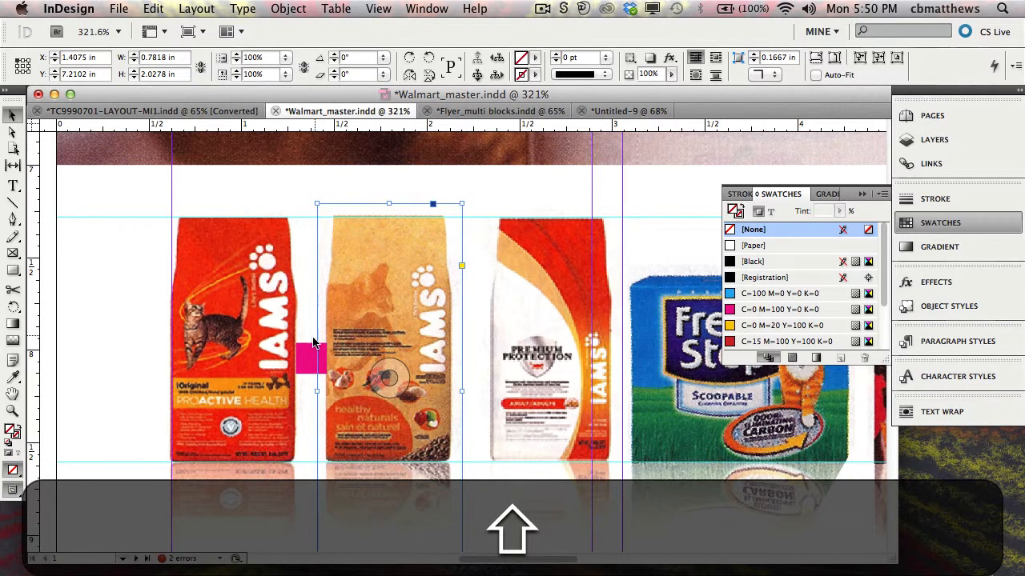
- Set the magenta square against the tan bag's right edge and move the white bag left to X 2.2397 in, meeting the square
left_click_drag(310, 357, 465, 360)
left_click(519, 326)
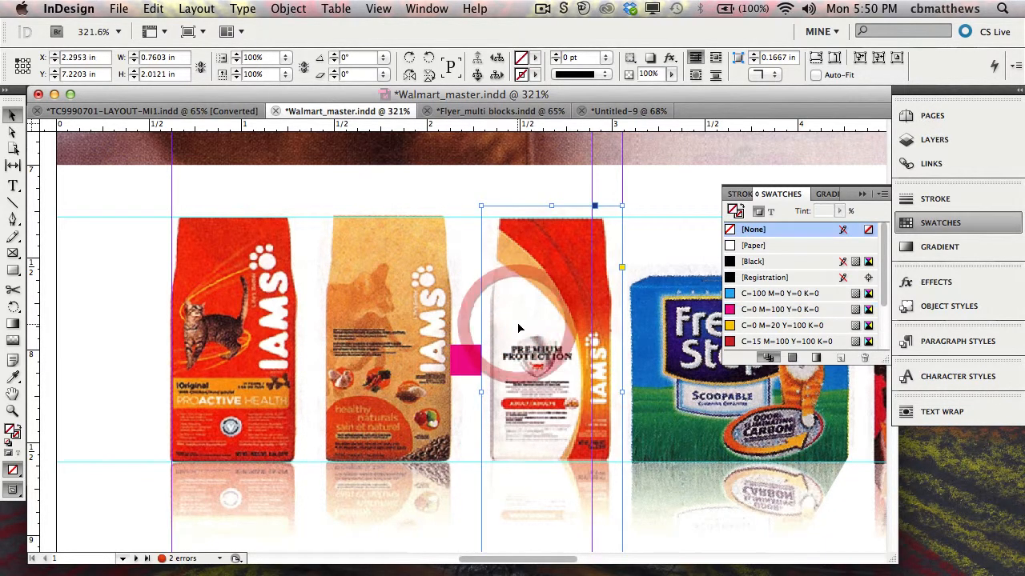
left_click_drag(519, 326, 509, 326)
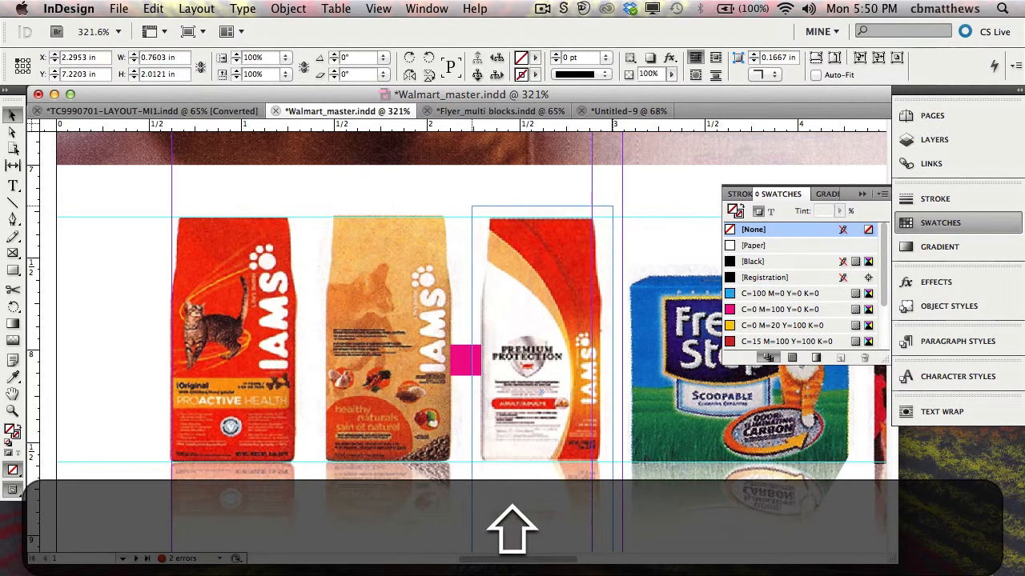
left_click_drag(542, 393, 540, 393)
left_click_drag(508, 326, 508, 326)
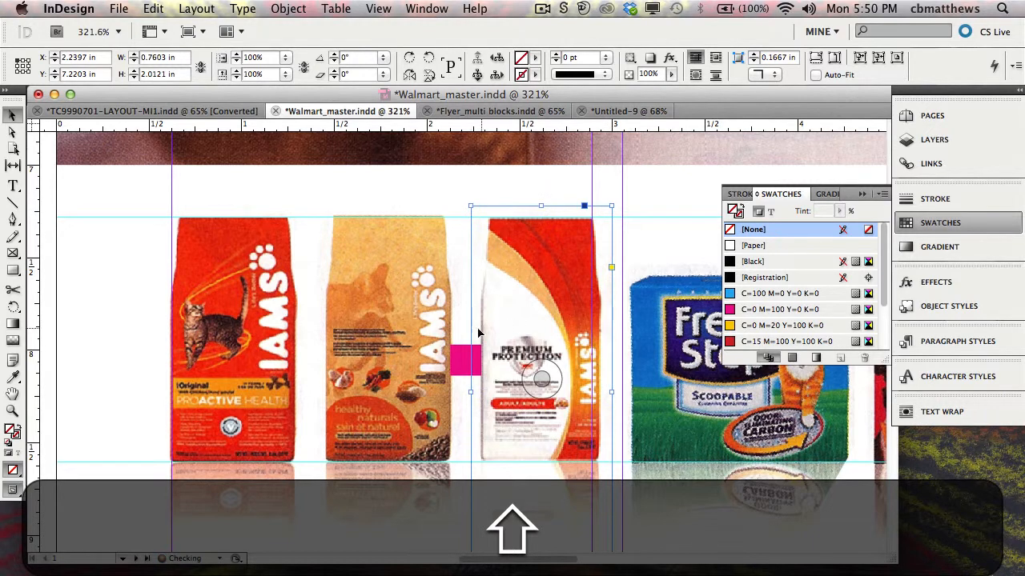
- Move the magenta spacer square out to the empty margin beside the red bag and delete it
left_click_drag(463, 357, 92, 288)
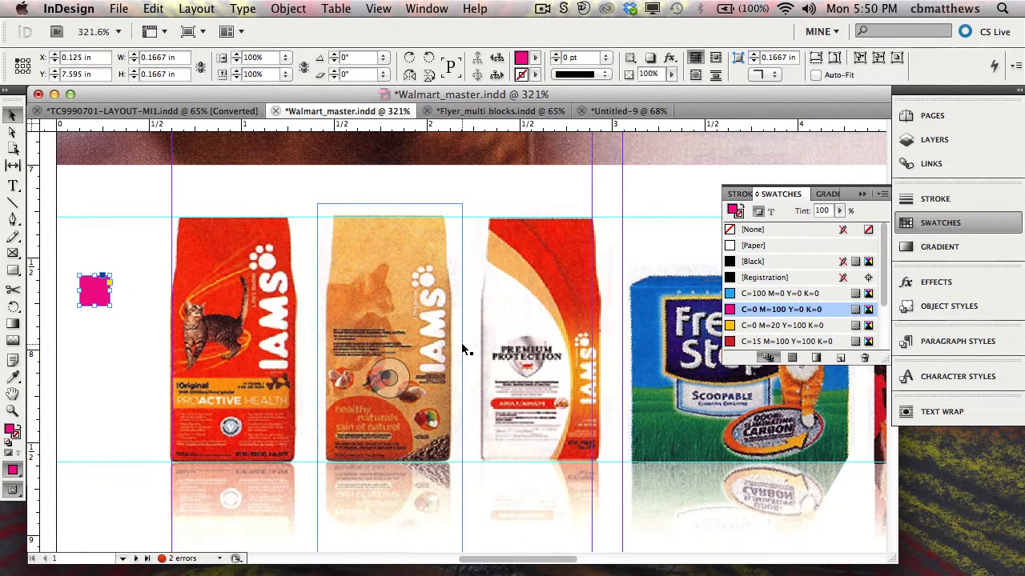
key("BackSpace")
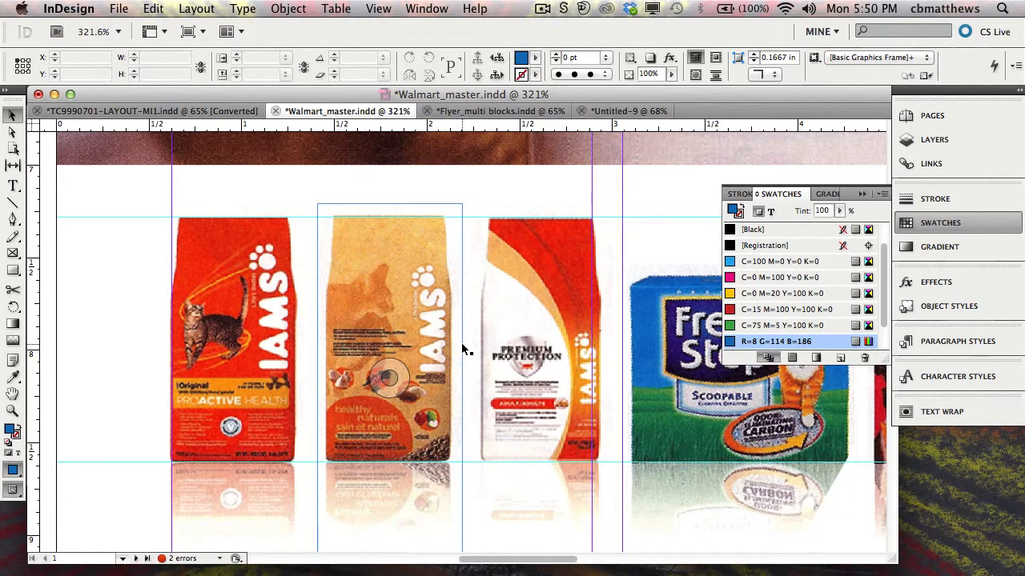
left_click(303, 220)
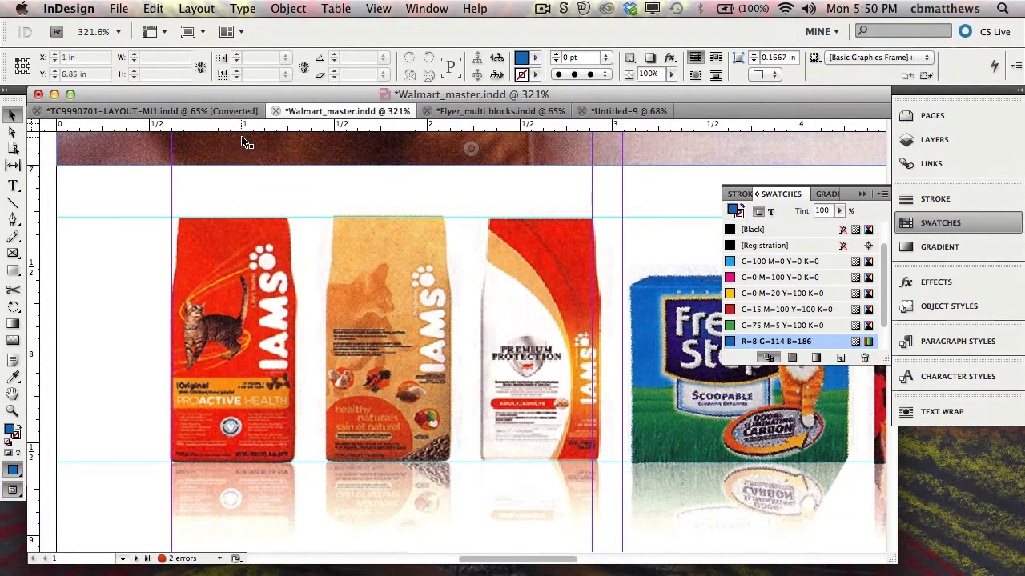
- Place a horizontal ruler guide at Y 7.11 in above the bags and delete it again
left_click_drag(259, 124, 259, 189)
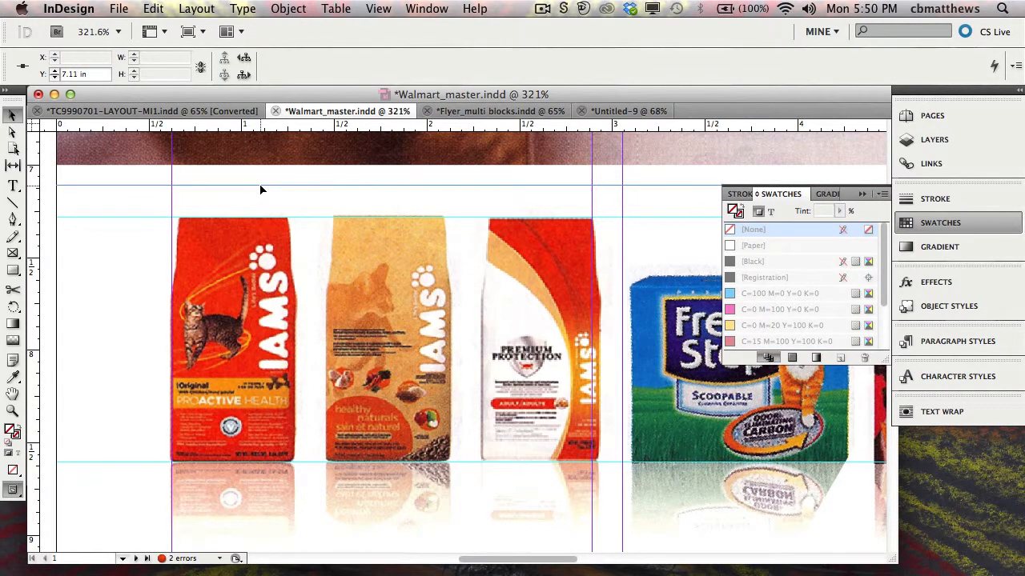
key("BackSpace")
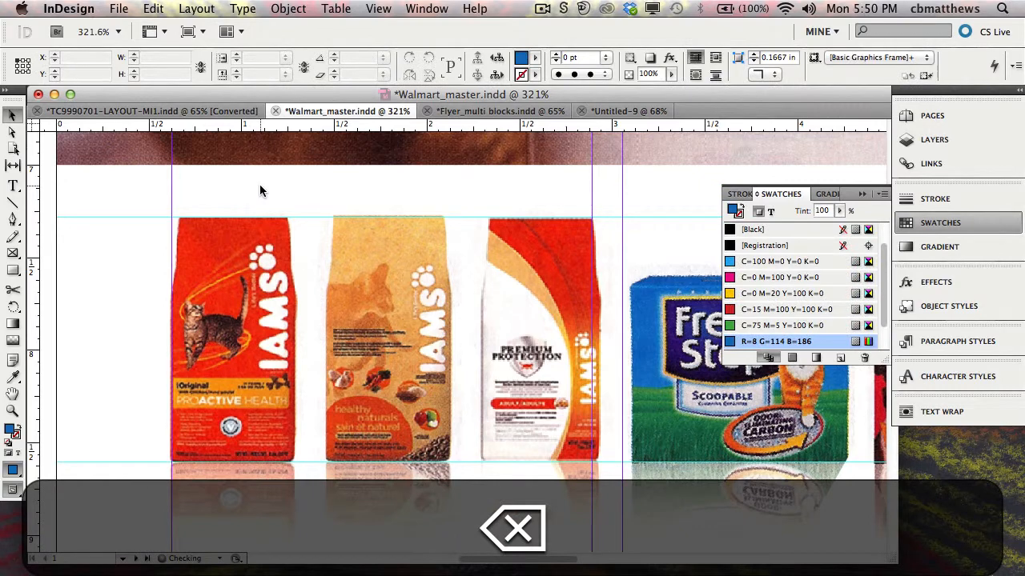
- View the Create Guides settings for rows, columns and gutters, and close them without creating guides
left_click(198, 9)
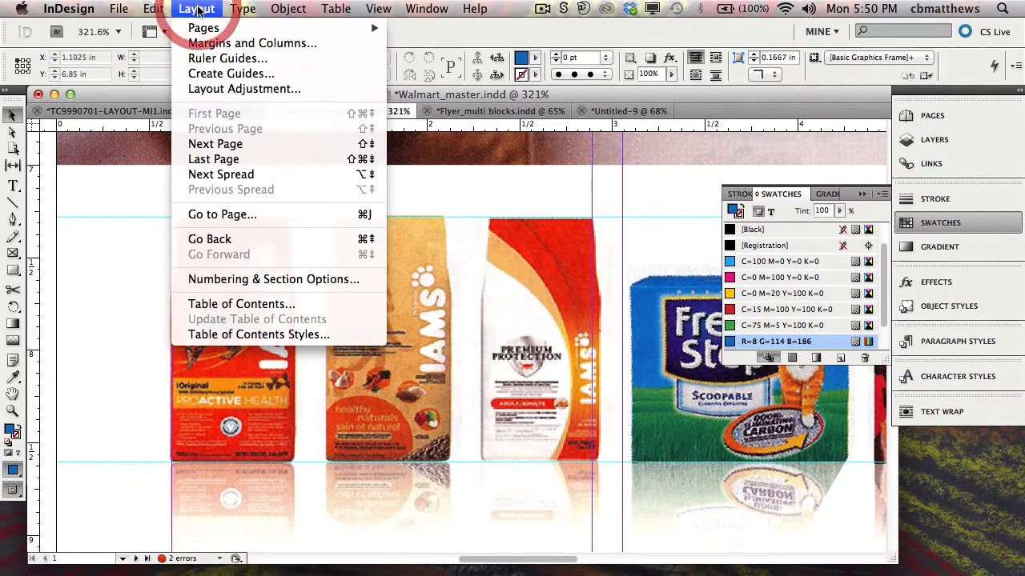
left_click(215, 75)
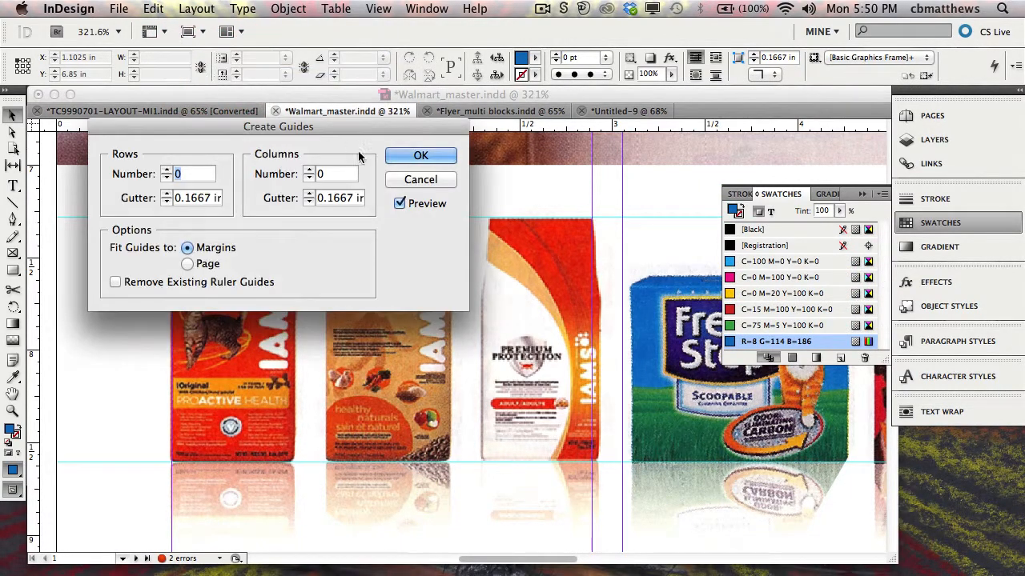
left_click(420, 180)
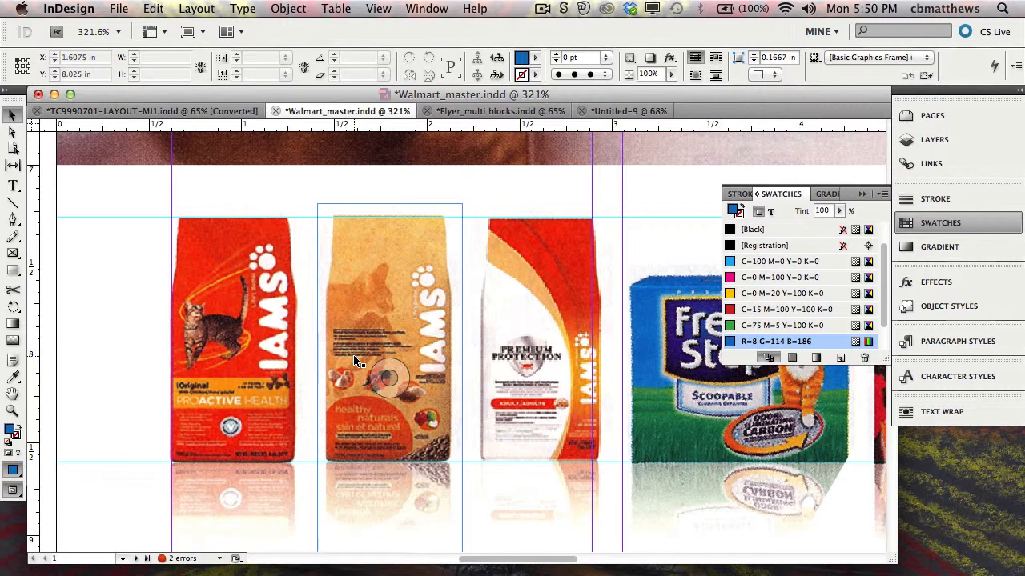
- Move the tan bag straight up to Y 6.94 in, off the horizontal guides
left_click_drag(365, 351, 359, 306)
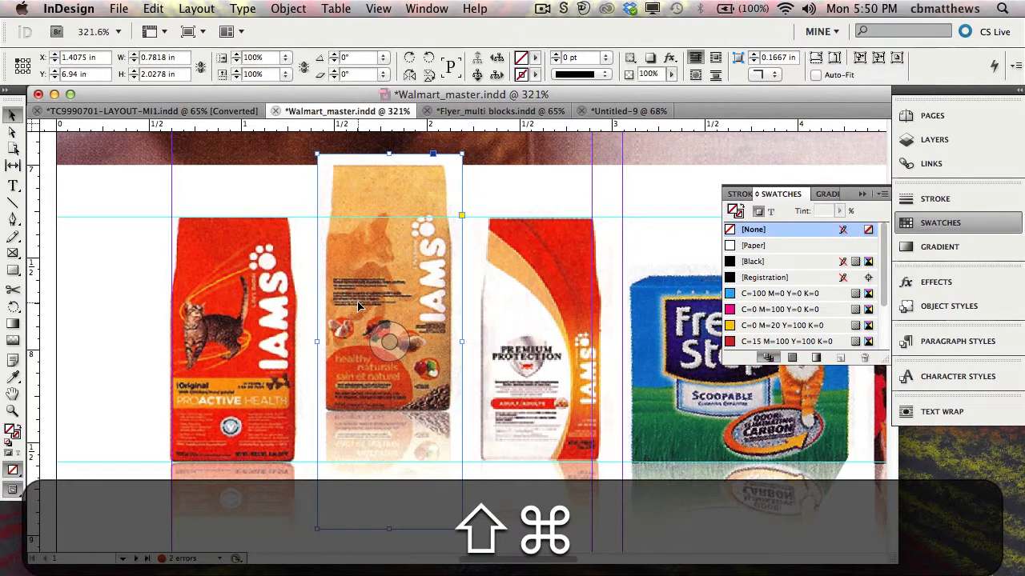